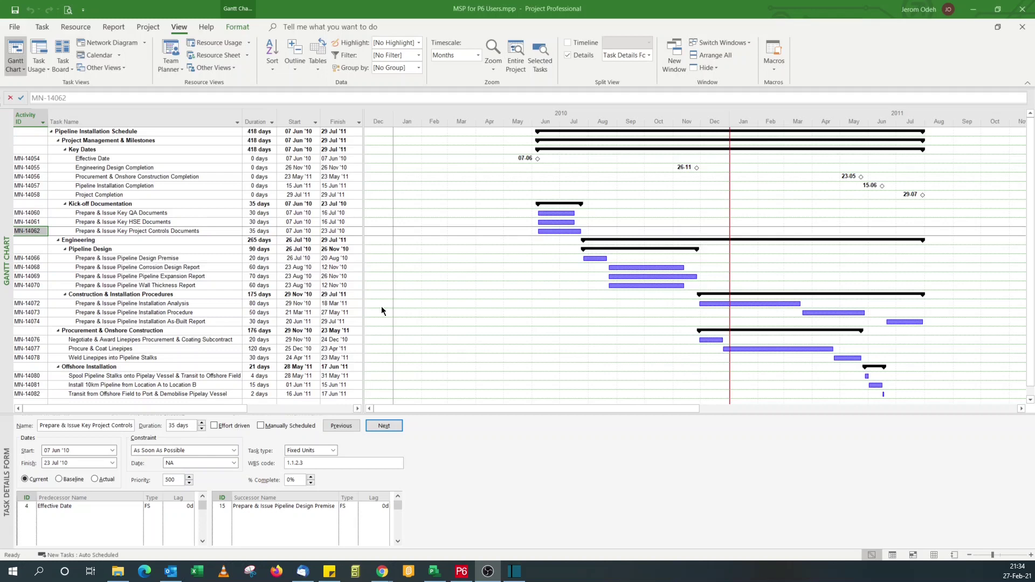
Switch to Primavera P6 and slightly widen the Sample P6 File activity table
click(467, 578)
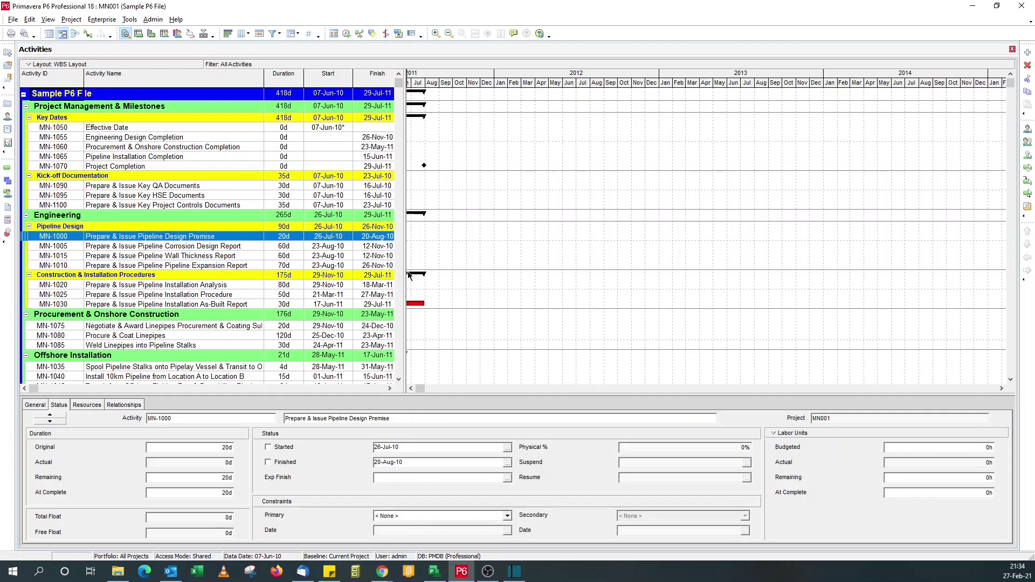
drag(405, 270, 437, 289)
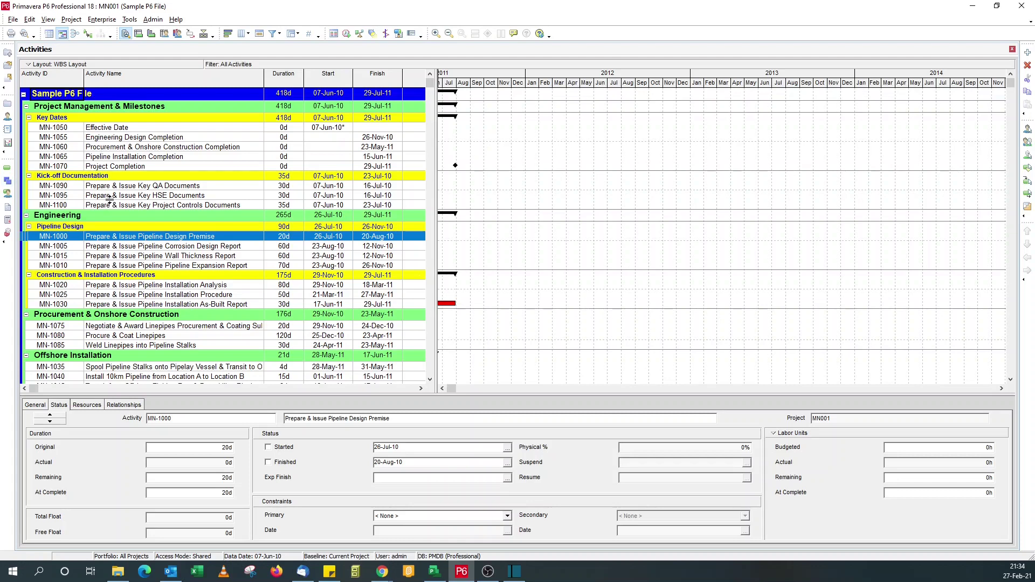
scroll(111, 227, down, 1)
scroll(112, 231, up, 1)
Review the values of the MN001 - Hide and MN001 - Team Location activity codes, then close Activity Codes
click(110, 19)
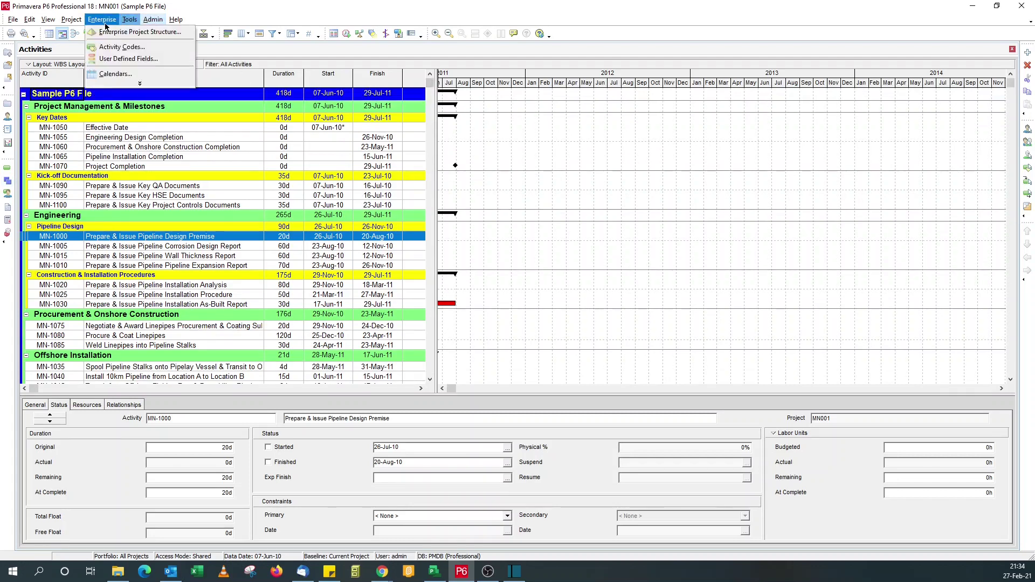
click(120, 47)
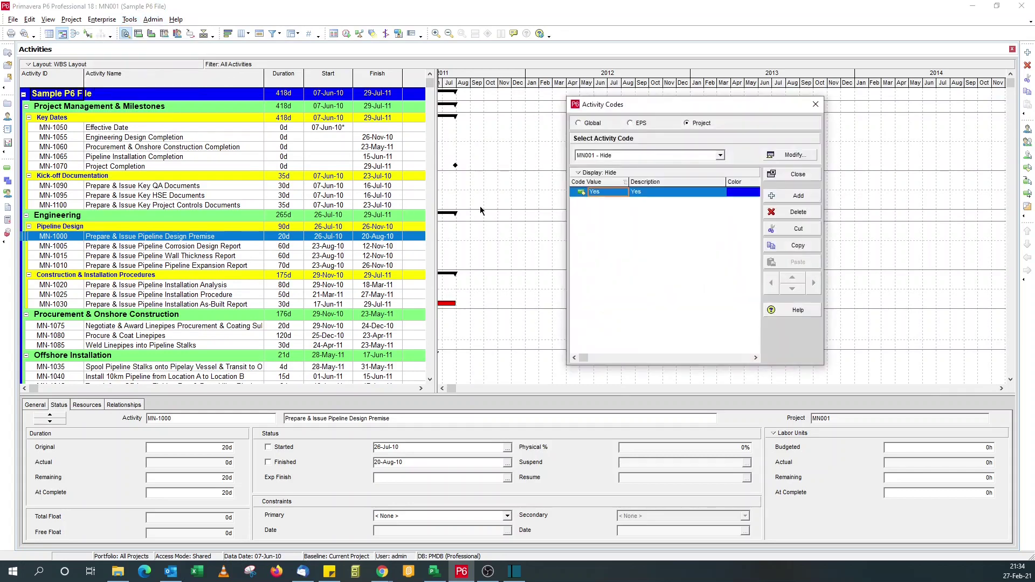
click(655, 156)
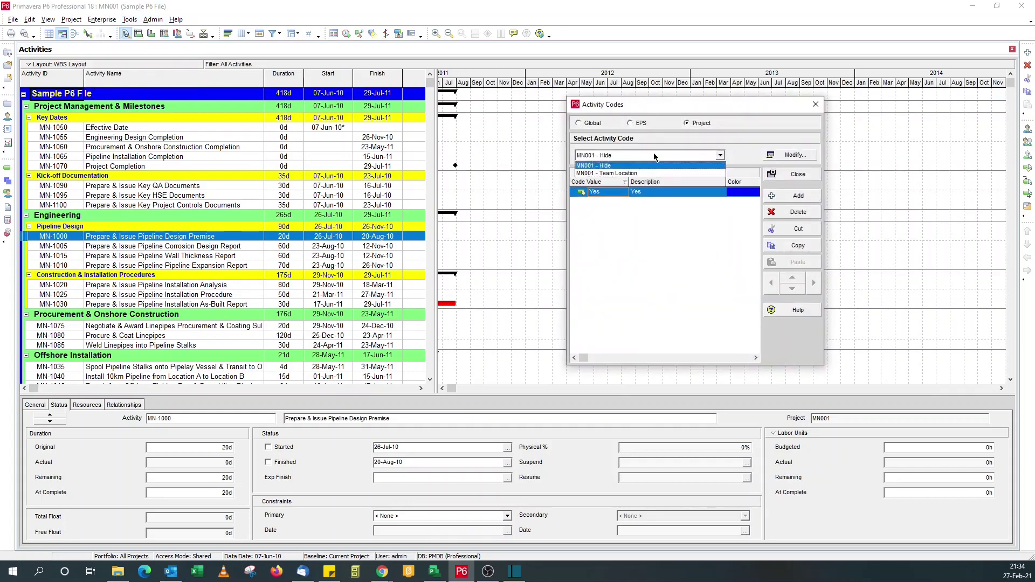
click(697, 104)
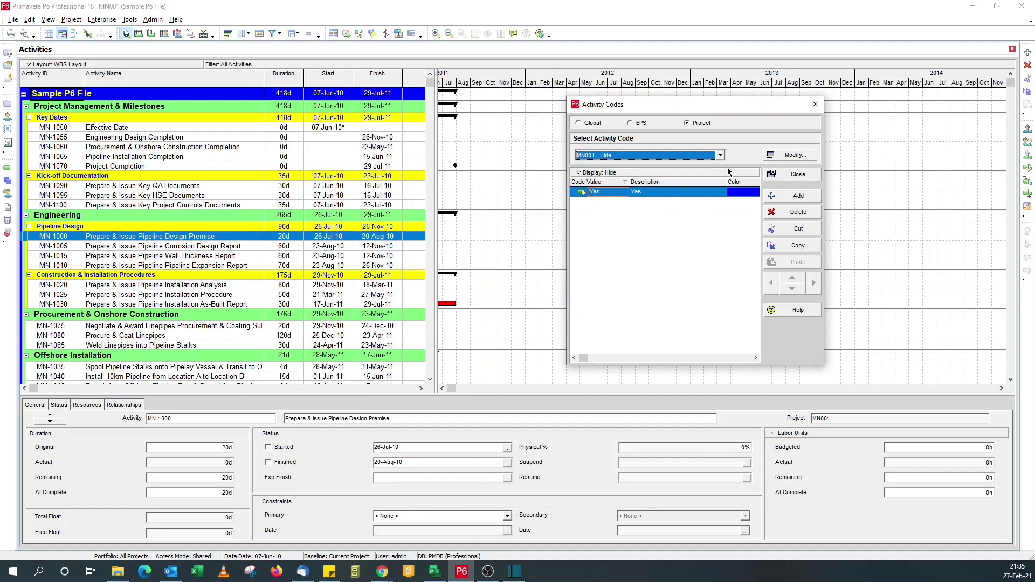
click(715, 156)
click(671, 173)
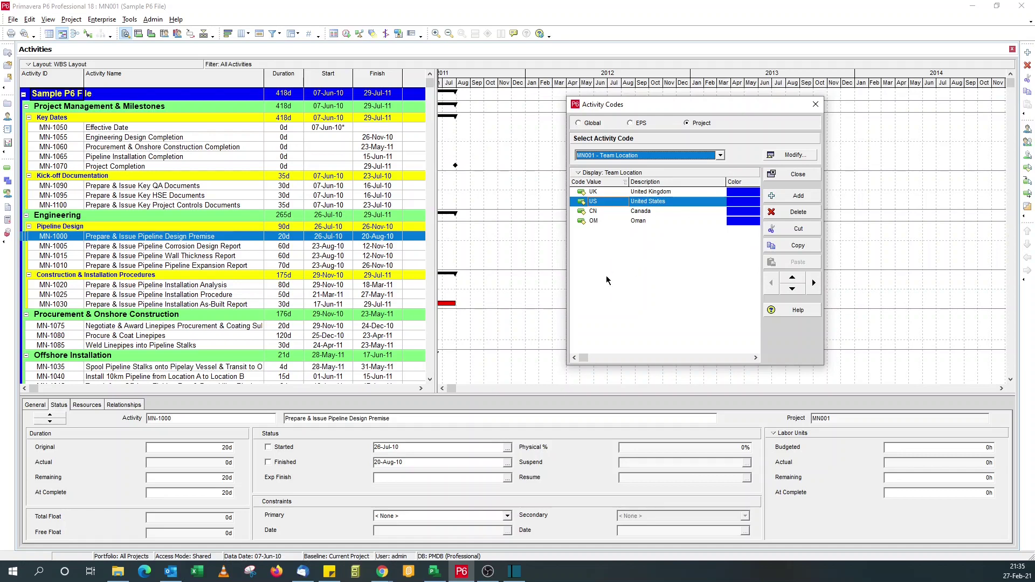
click(788, 178)
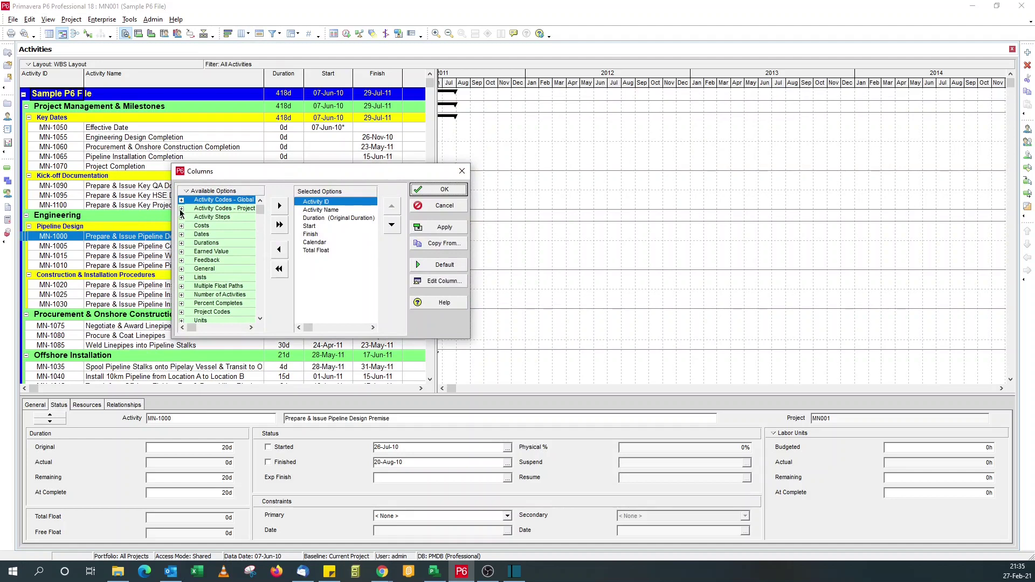
Add Team Location and Hide columns after Finish and widen the table to show them
click(182, 209)
click(315, 235)
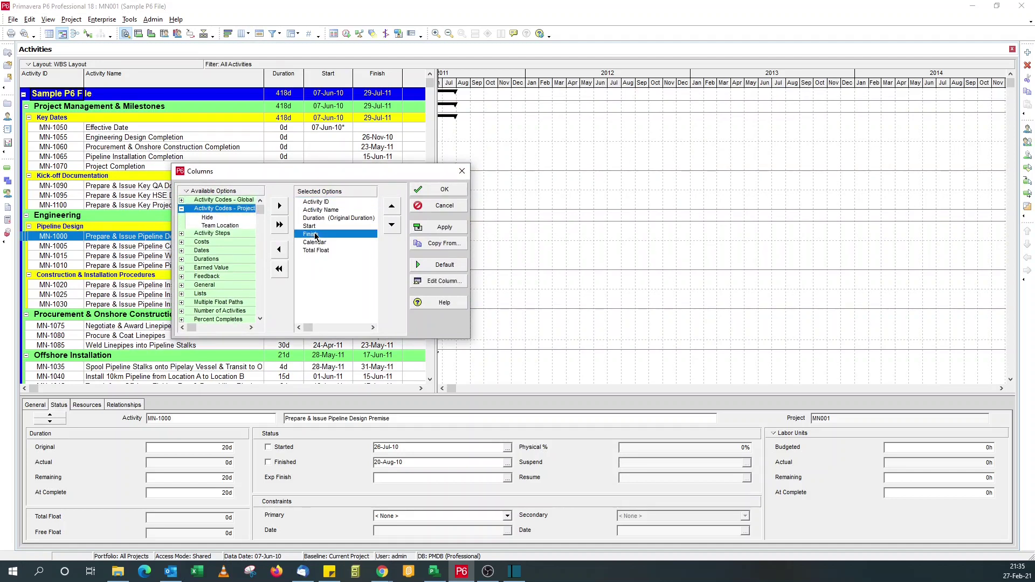
double_click(218, 226)
double_click(212, 218)
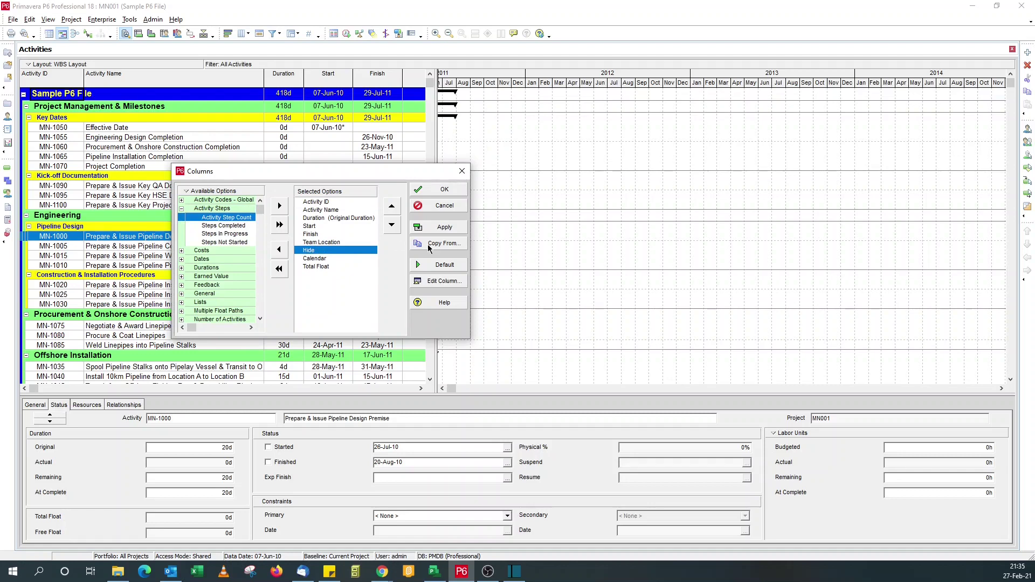
click(440, 190)
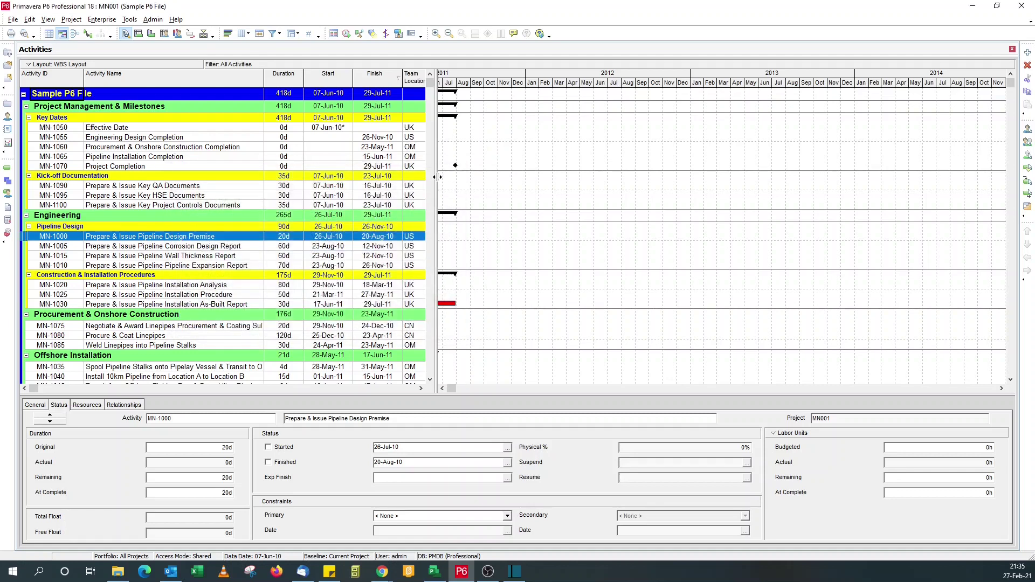
drag(437, 177, 484, 174)
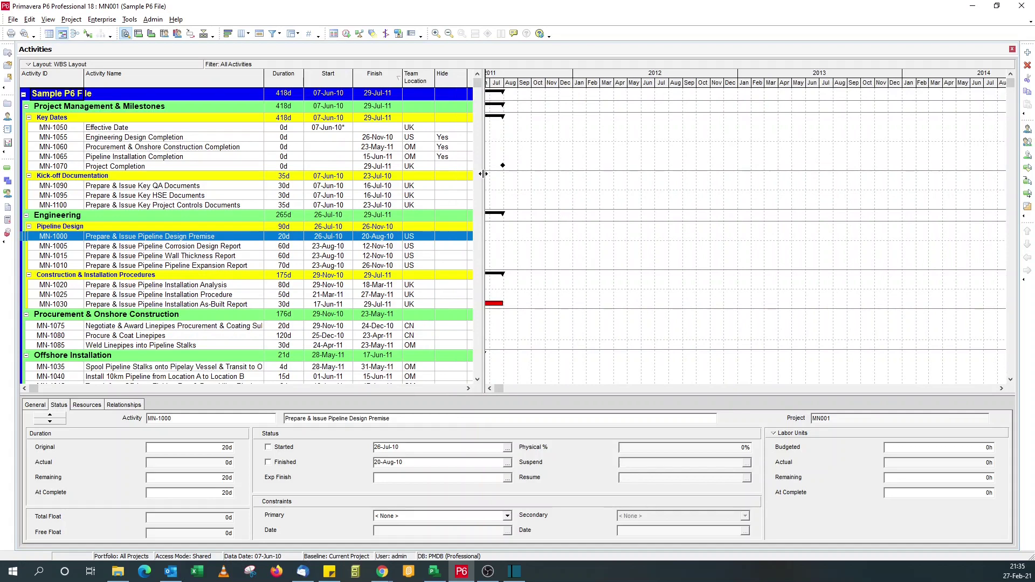
Group activities by Team Location without showing code IDs in the group bands
click(291, 34)
click(283, 213)
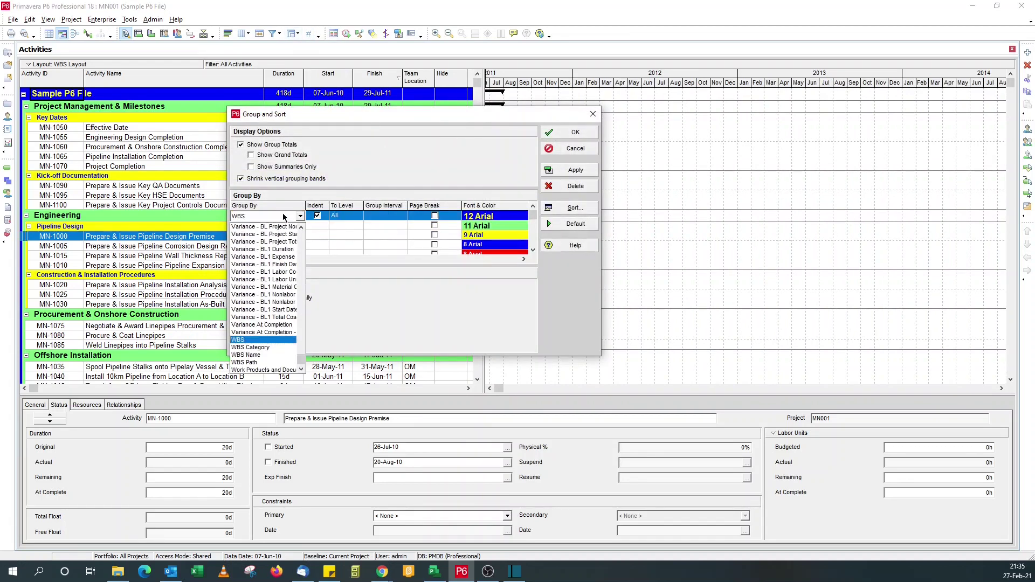
key(t)
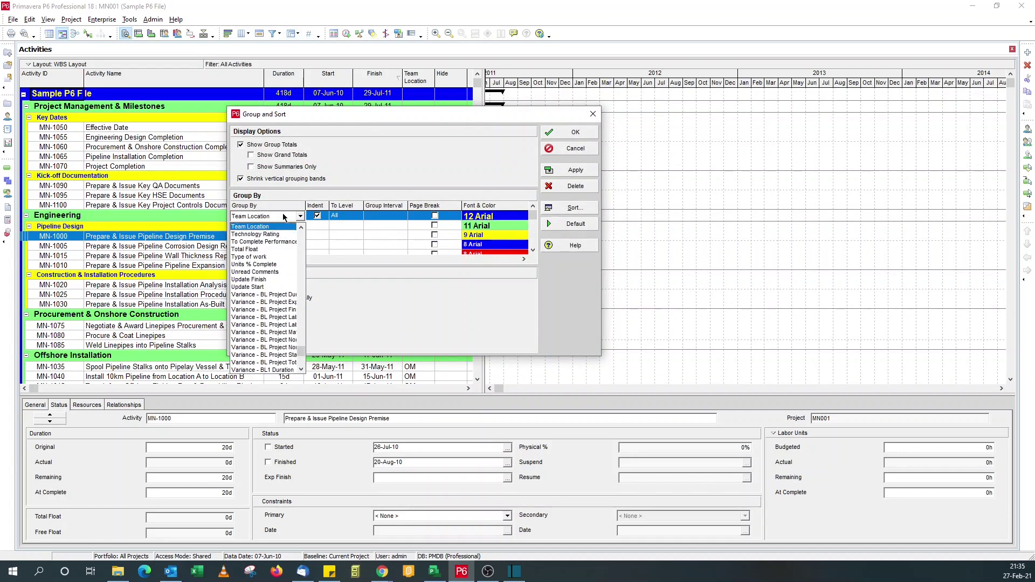
click(265, 226)
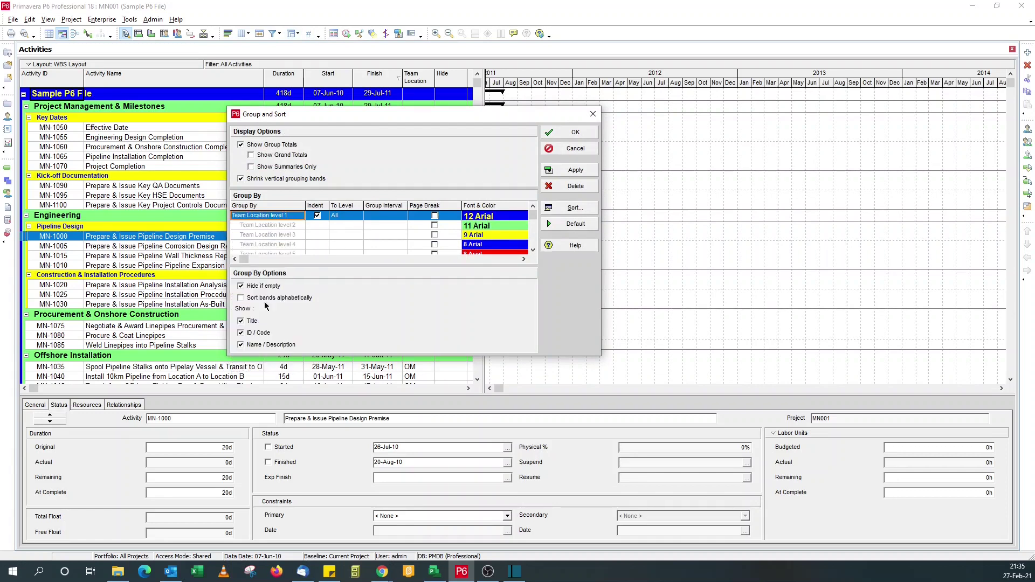
click(258, 332)
click(562, 135)
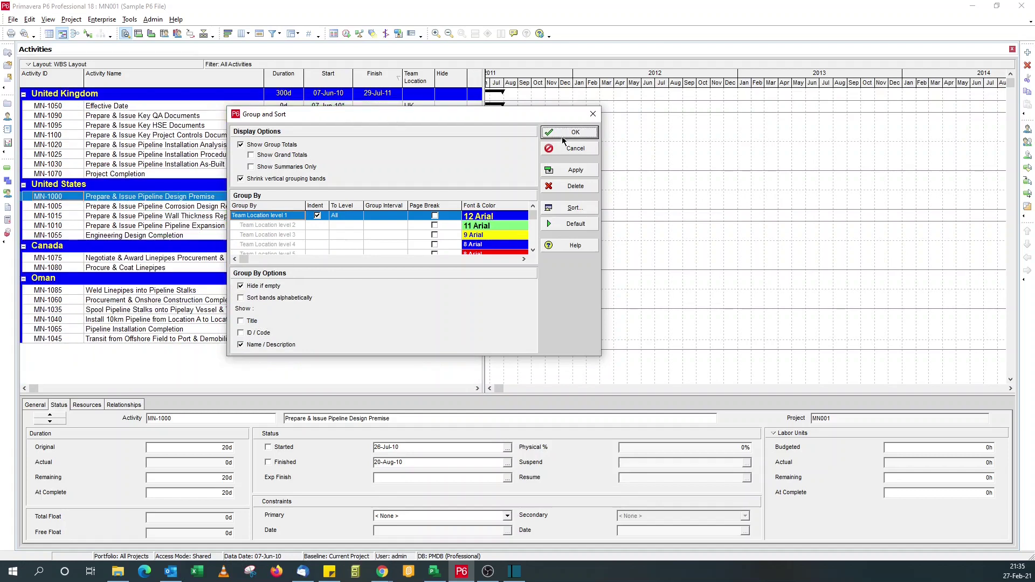
Collapse the Default and Global filter groups and toggle the untitled user-defined filter on and off
click(272, 34)
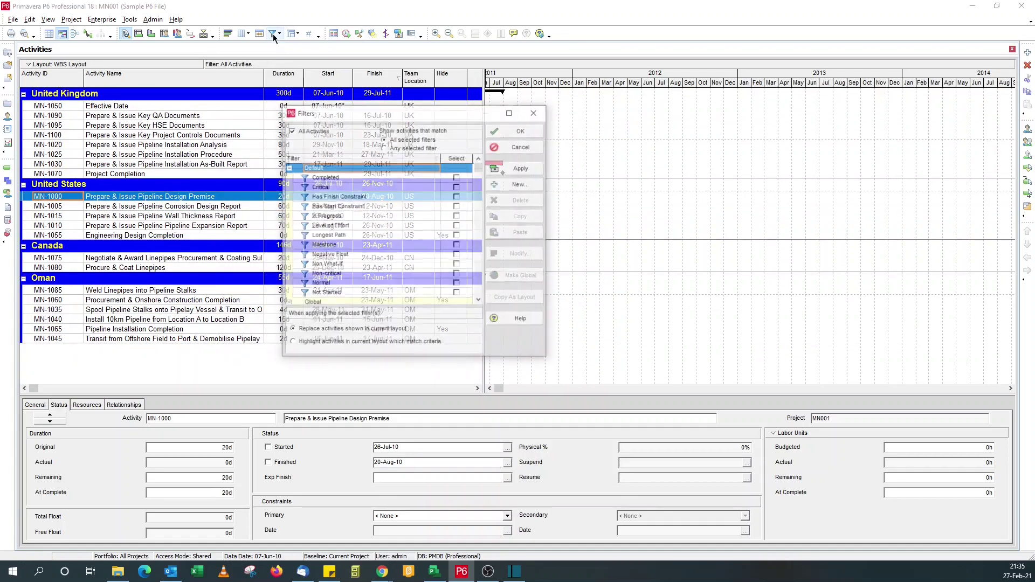
click(288, 168)
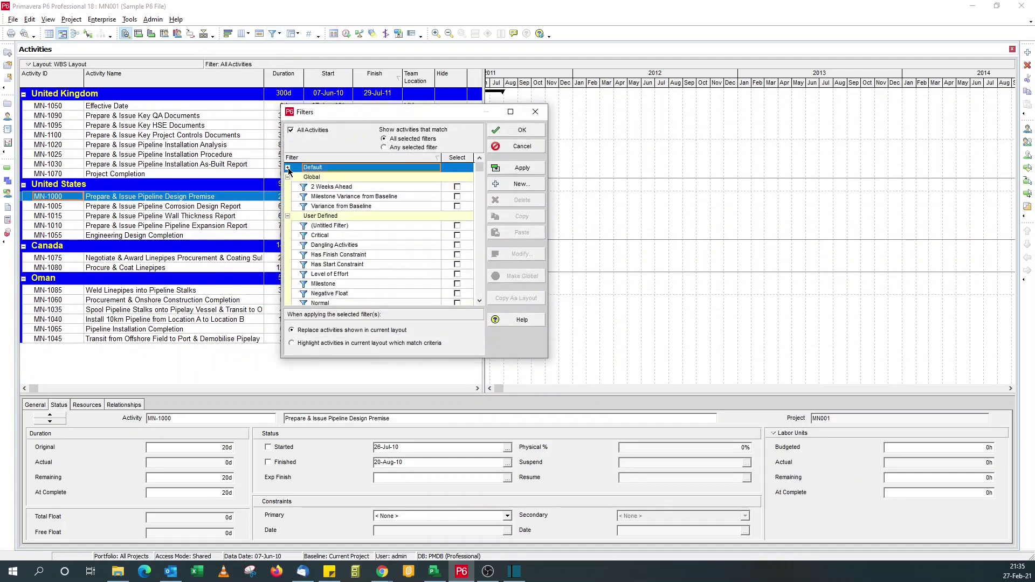
click(288, 178)
click(323, 196)
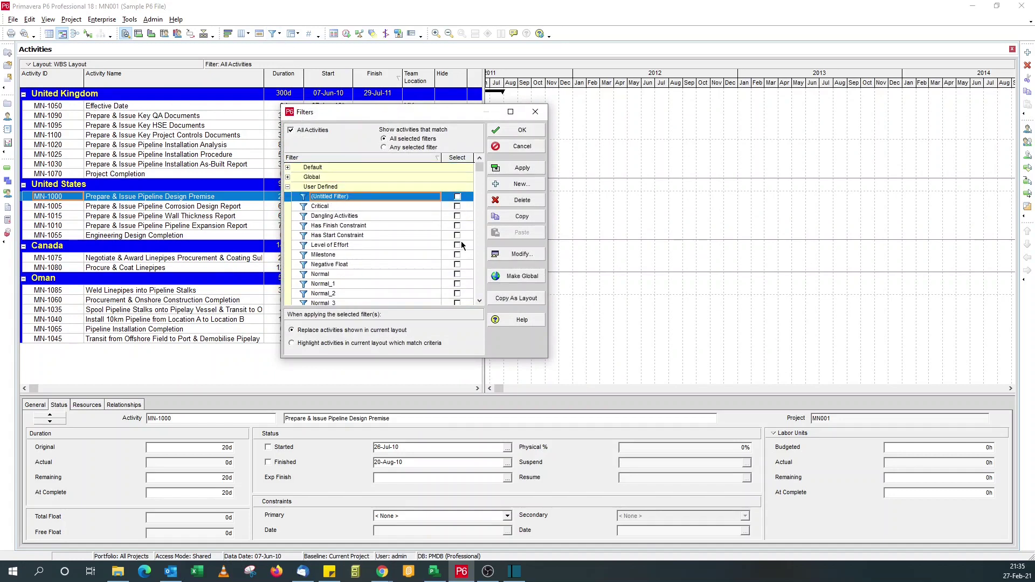
click(458, 197)
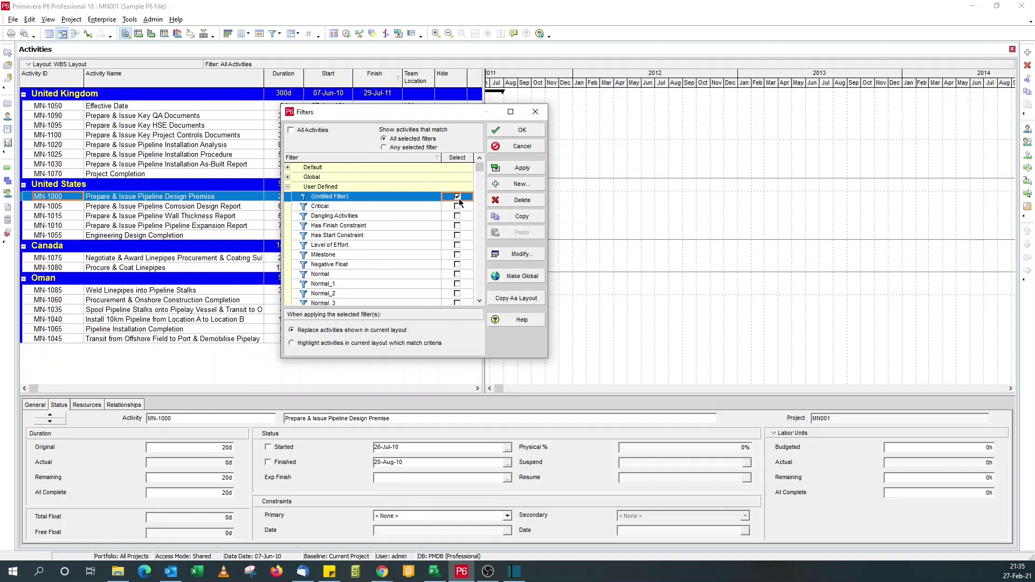
click(458, 198)
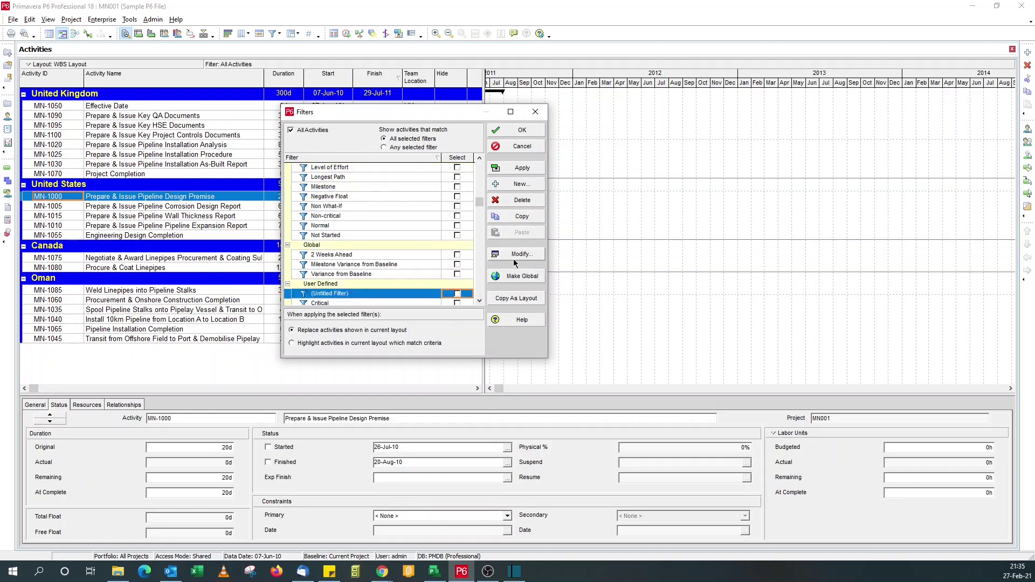
Create a filter named Hide with the condition Hide is not equal to Yes
click(521, 184)
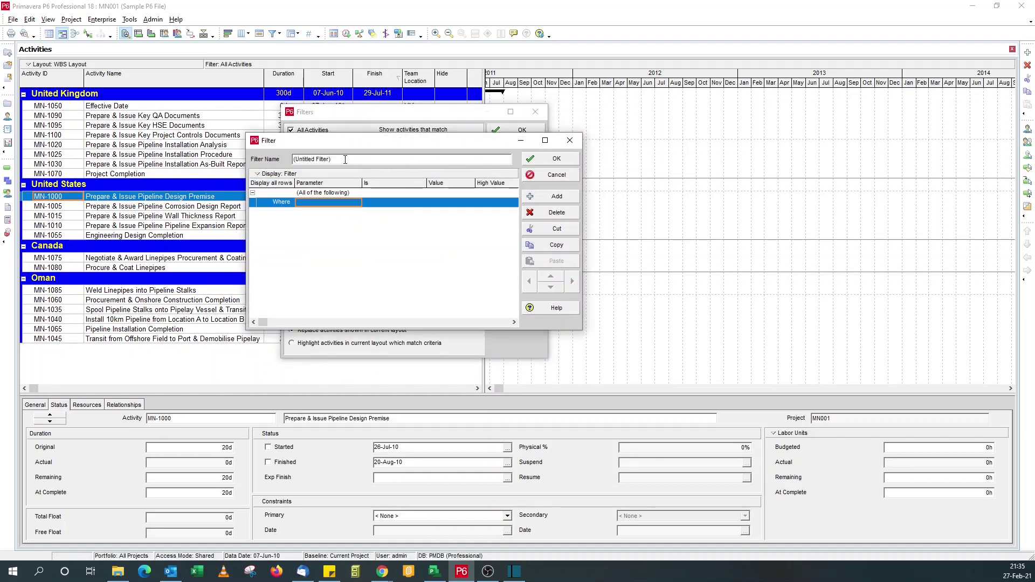
click(321, 159)
text(Hide)
click(327, 203)
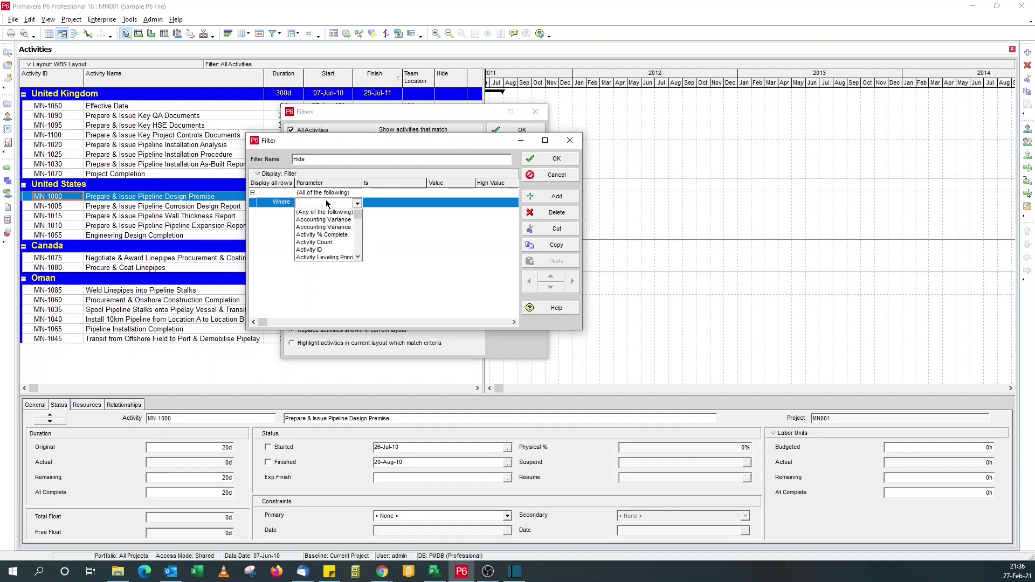
text(Hide)
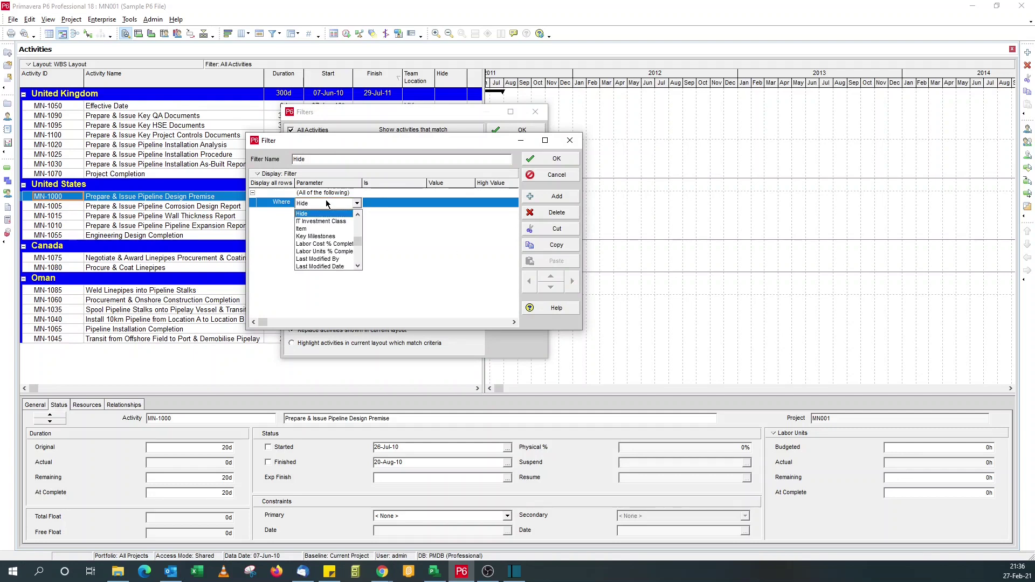
key(Return)
click(394, 202)
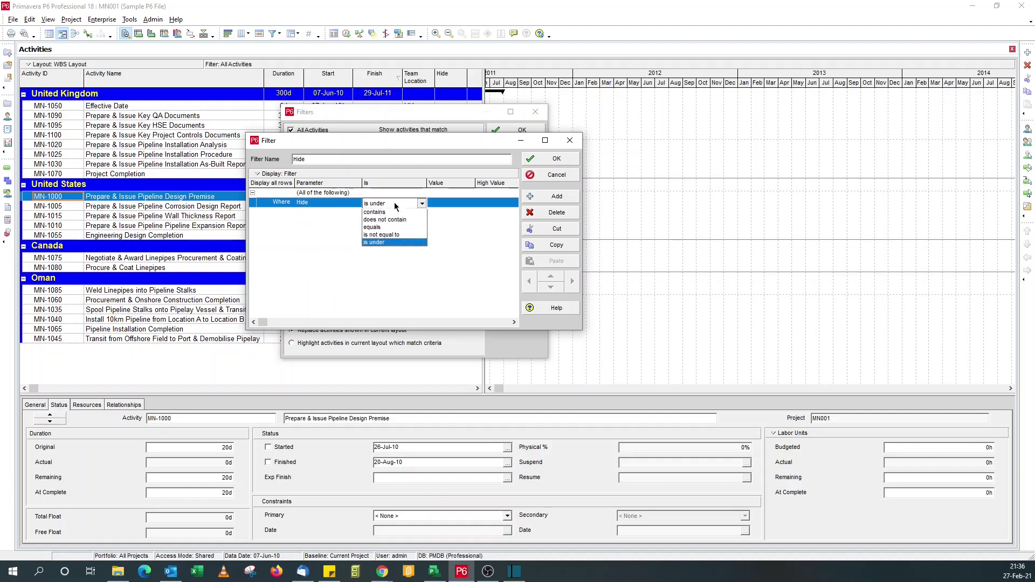
click(395, 236)
click(432, 204)
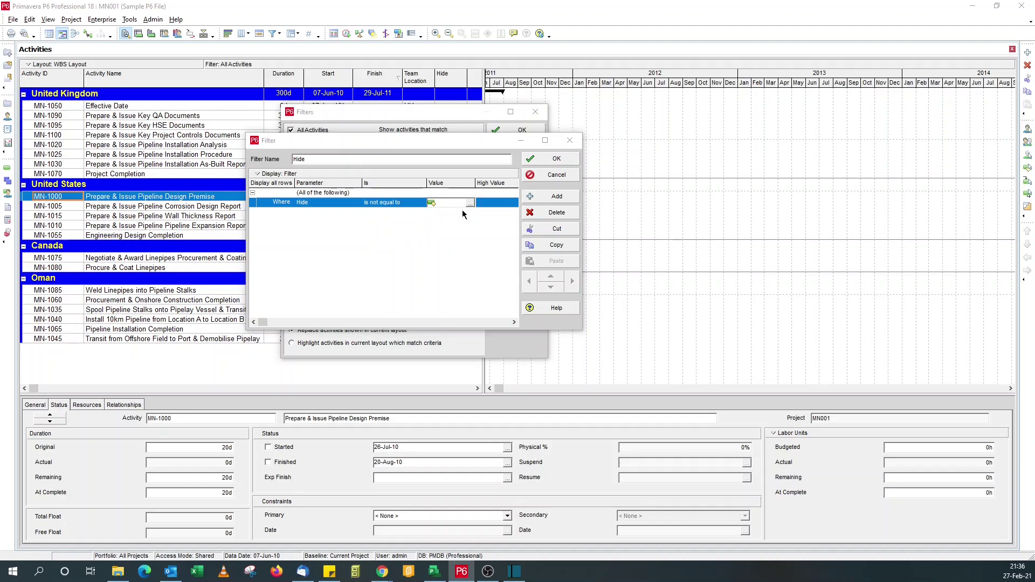
click(435, 206)
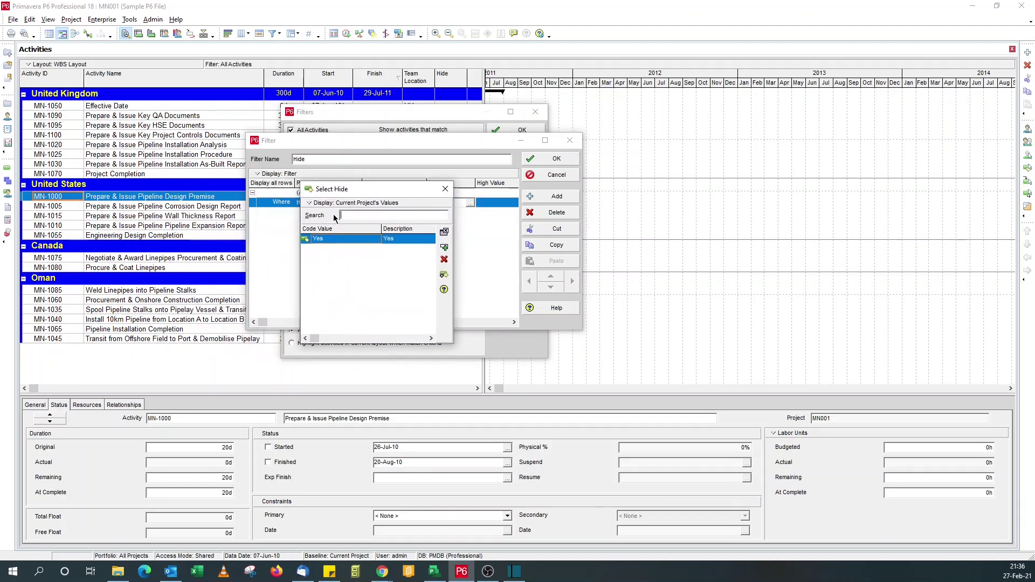
double_click(328, 236)
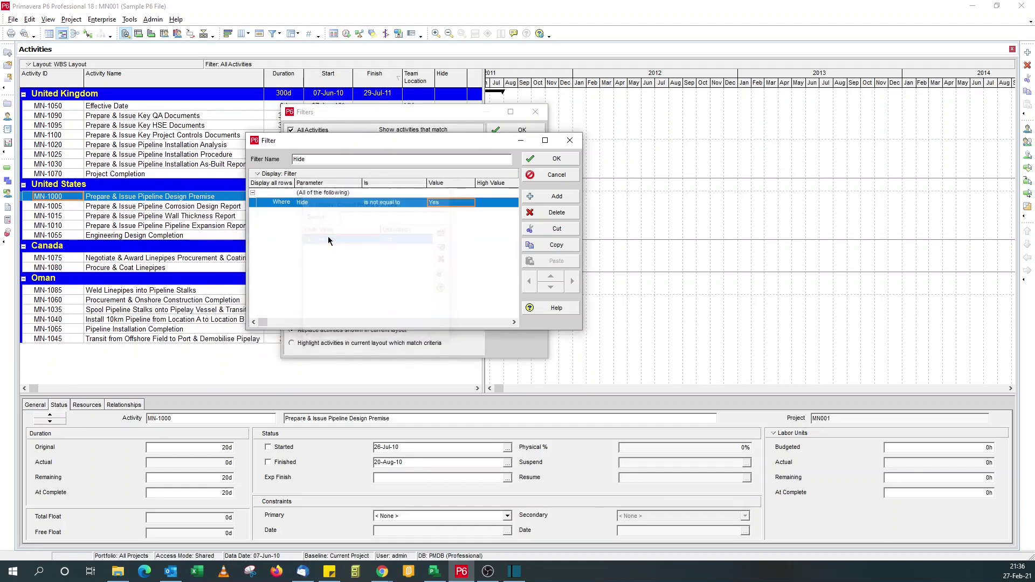
click(544, 160)
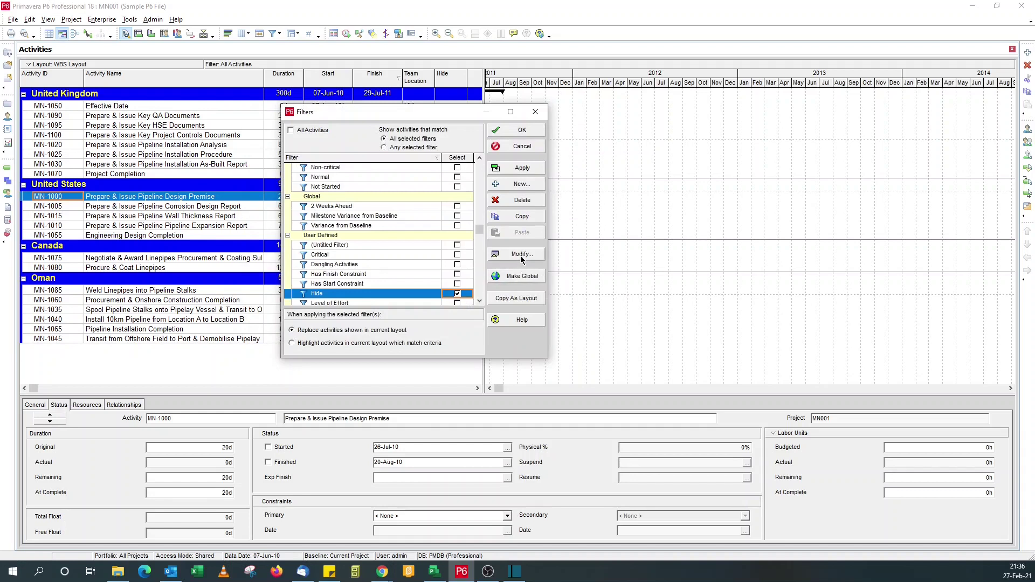
Apply the Hide filter, restore All Activities, narrow the table, and return to Microsoft Project
click(527, 171)
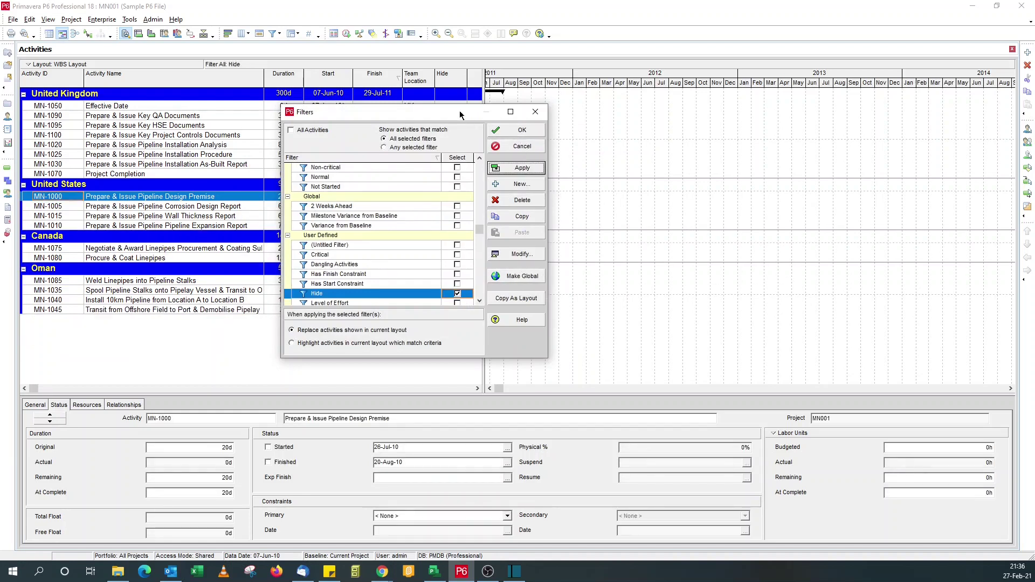
drag(460, 114, 768, 112)
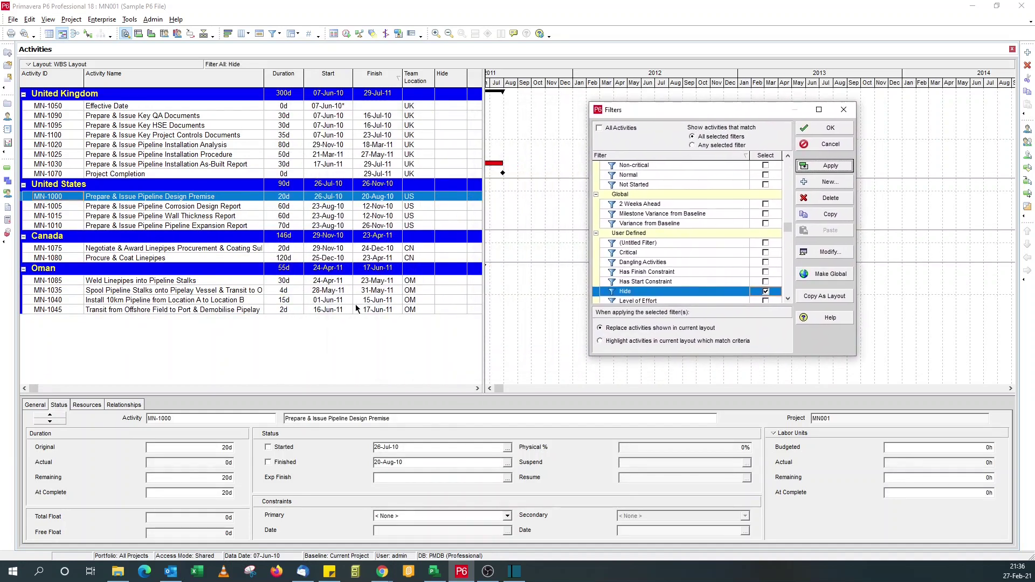
click(766, 291)
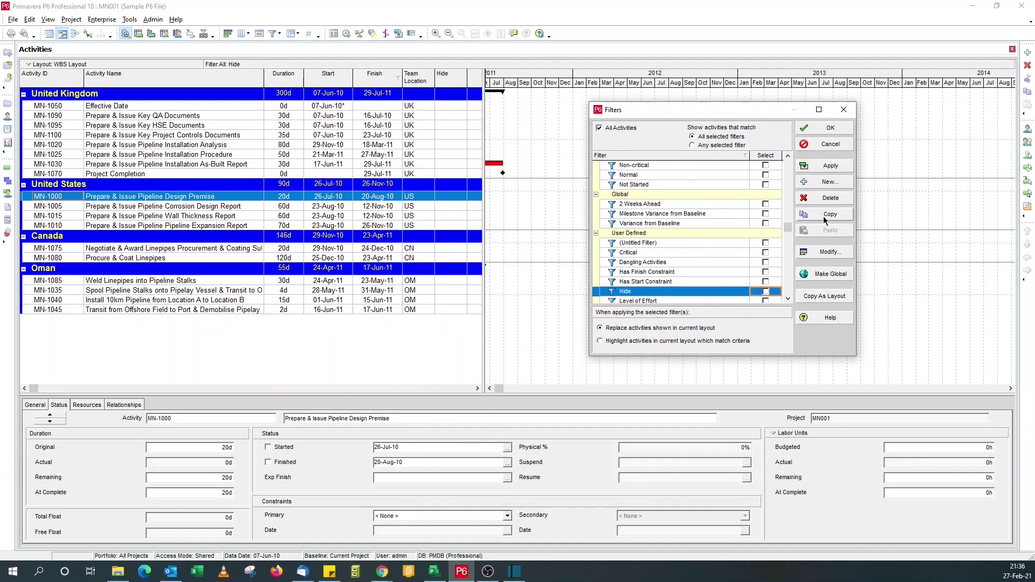
click(831, 172)
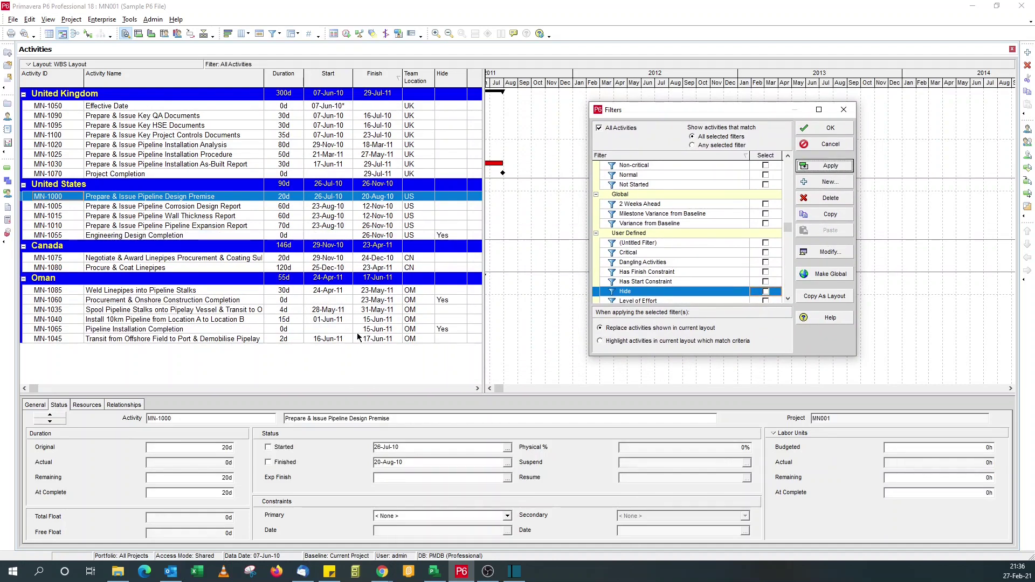
click(812, 129)
drag(484, 195, 403, 197)
click(434, 571)
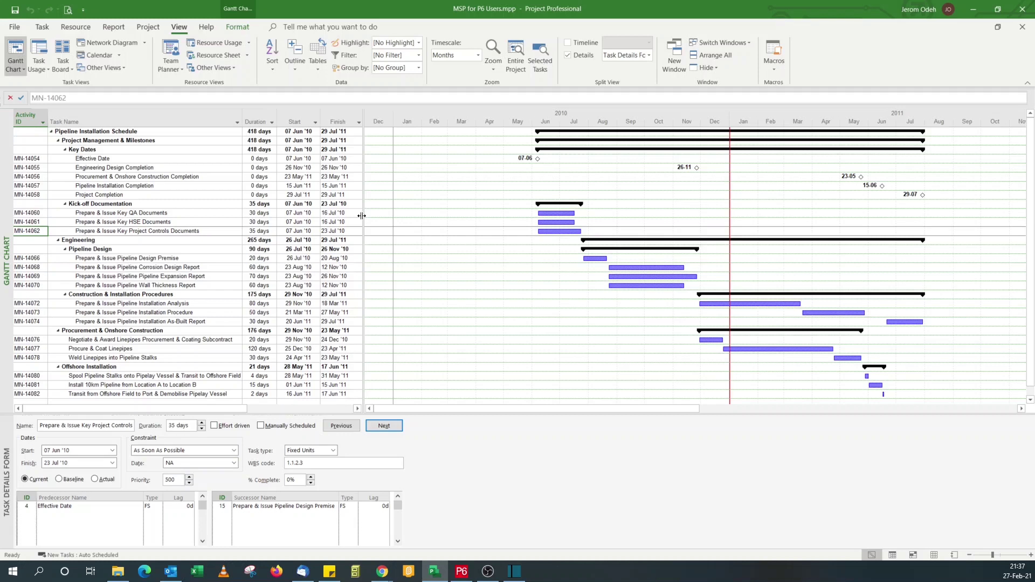
click(461, 572)
drag(402, 305, 475, 311)
click(446, 301)
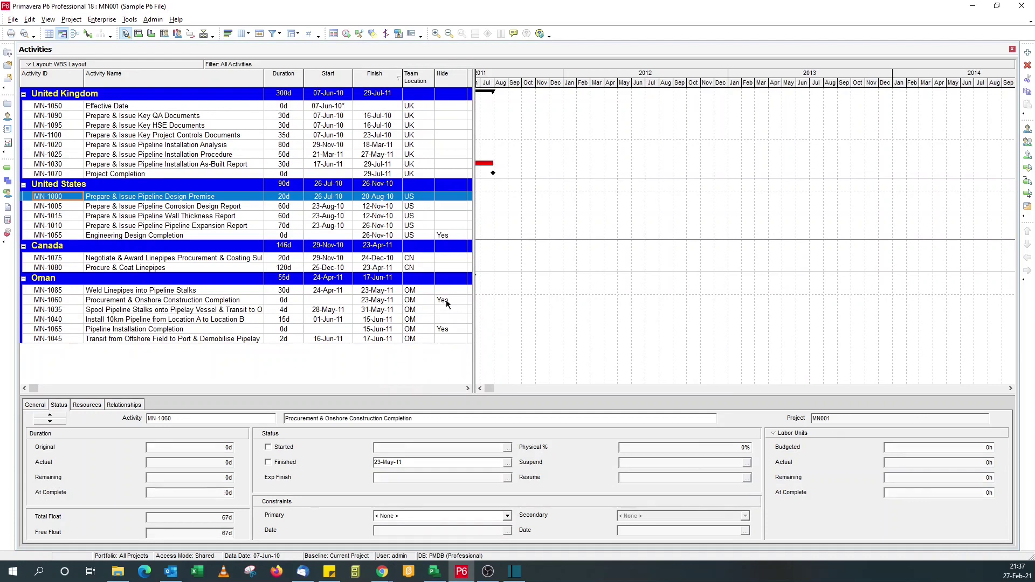
click(448, 329)
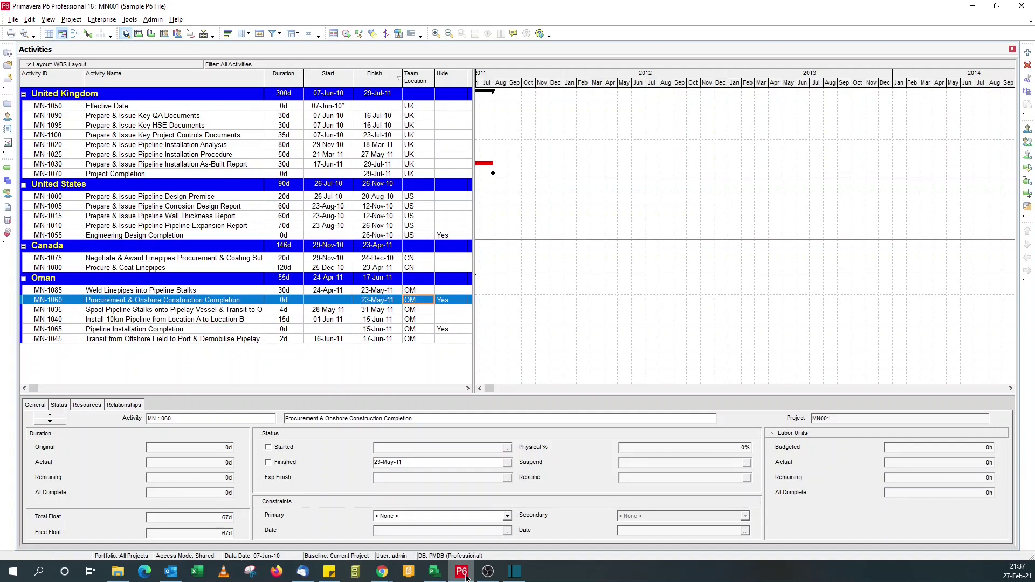
Insert a Text2 column before the Task Calendar column in the Gantt table
mouse_move(492, 569)
click(434, 571)
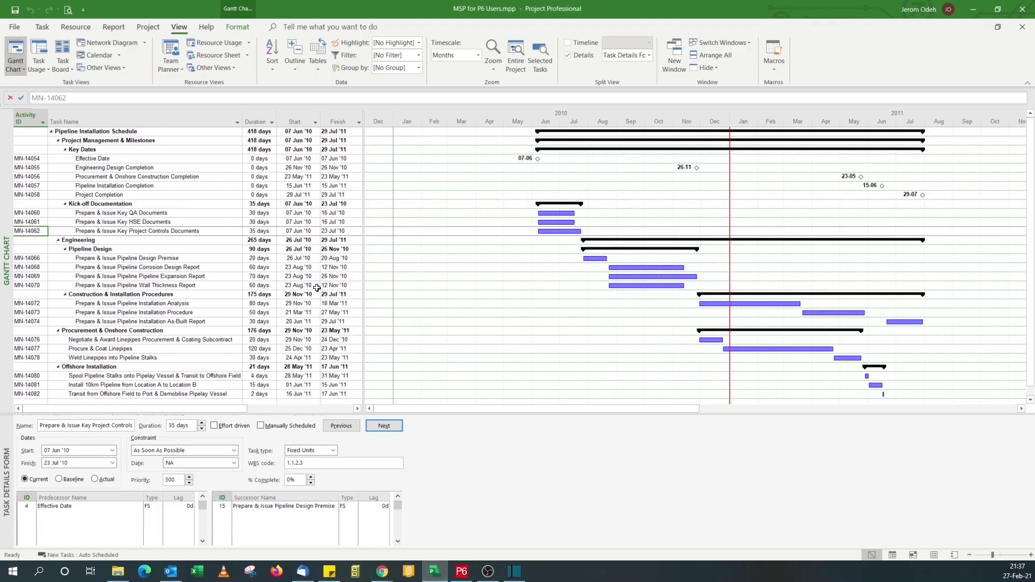
drag(362, 128, 401, 128)
click(379, 120)
right_click(379, 120)
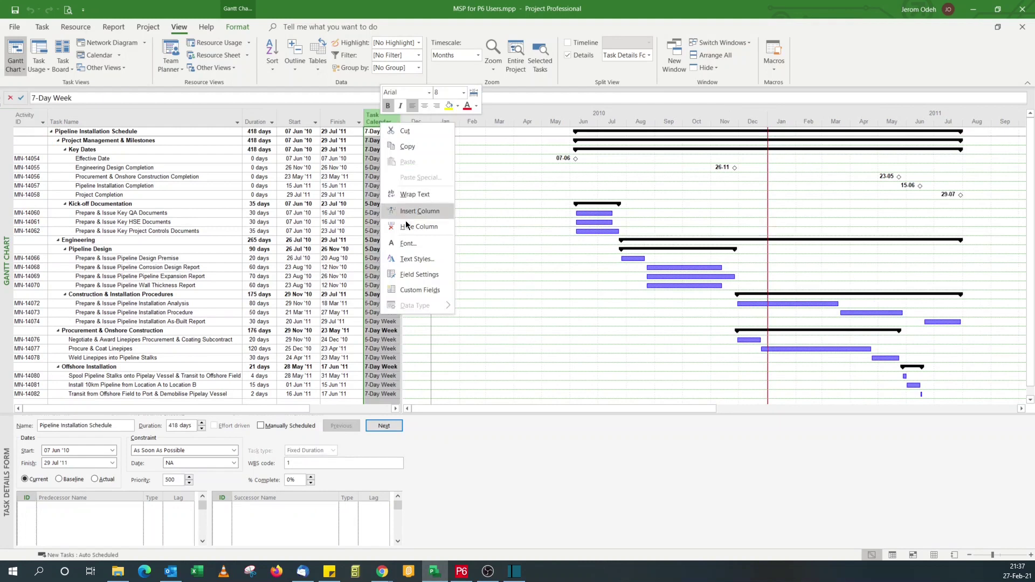
click(411, 211)
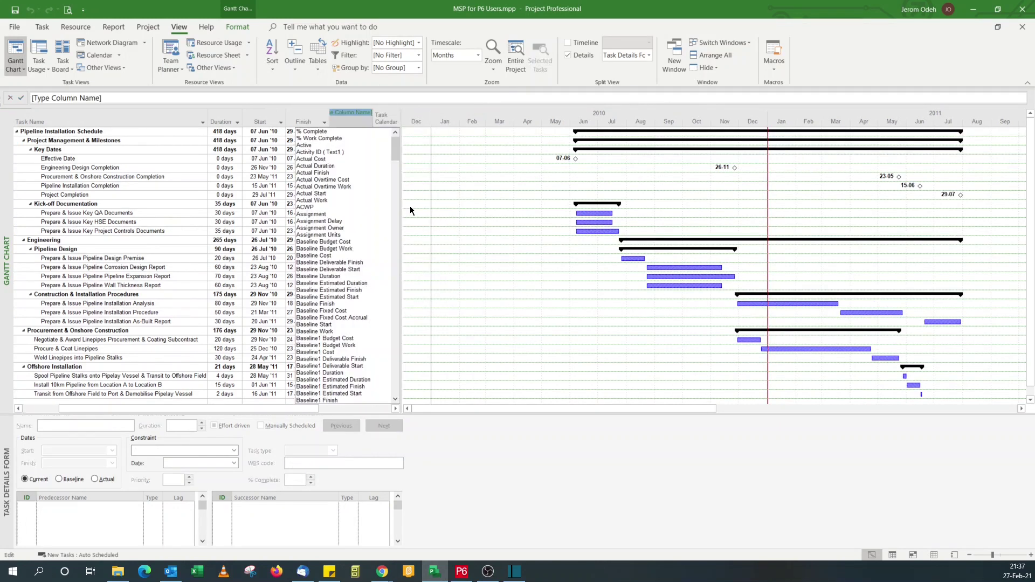
text(Text1 ( Activity ID)
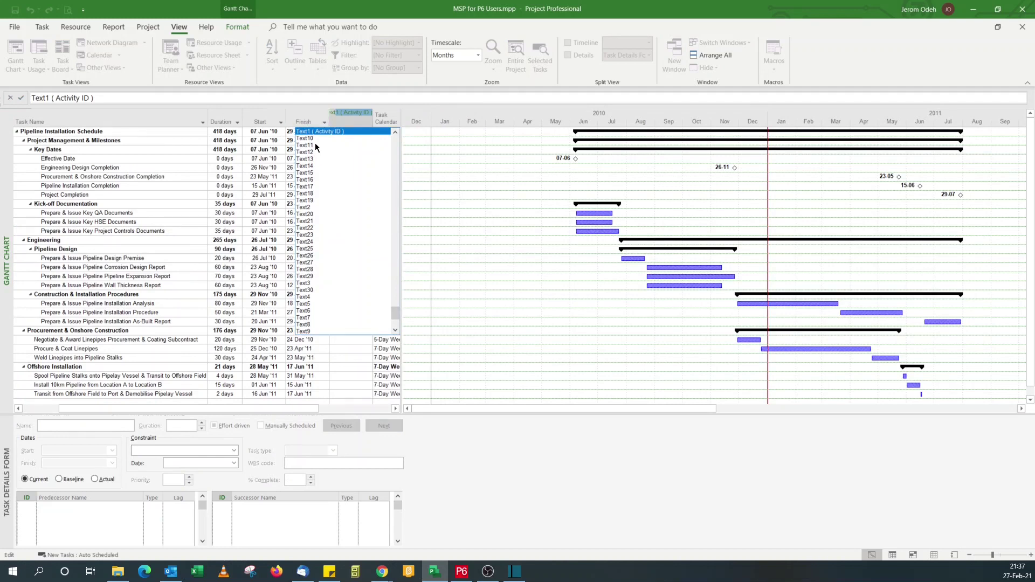
click(312, 207)
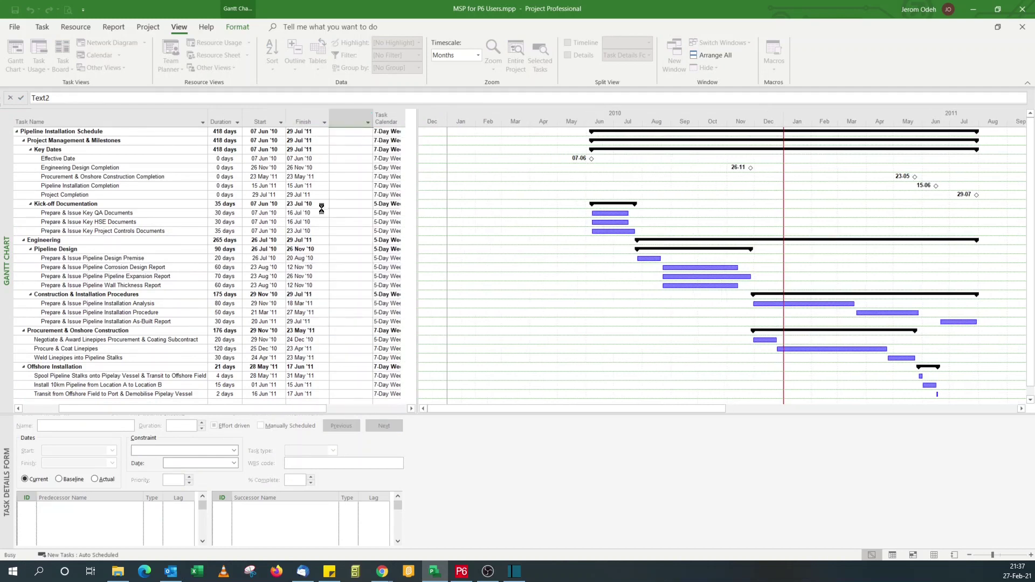
Insert a Flag1 column and widen the table to show the Activity ID column
right_click(386, 117)
click(425, 210)
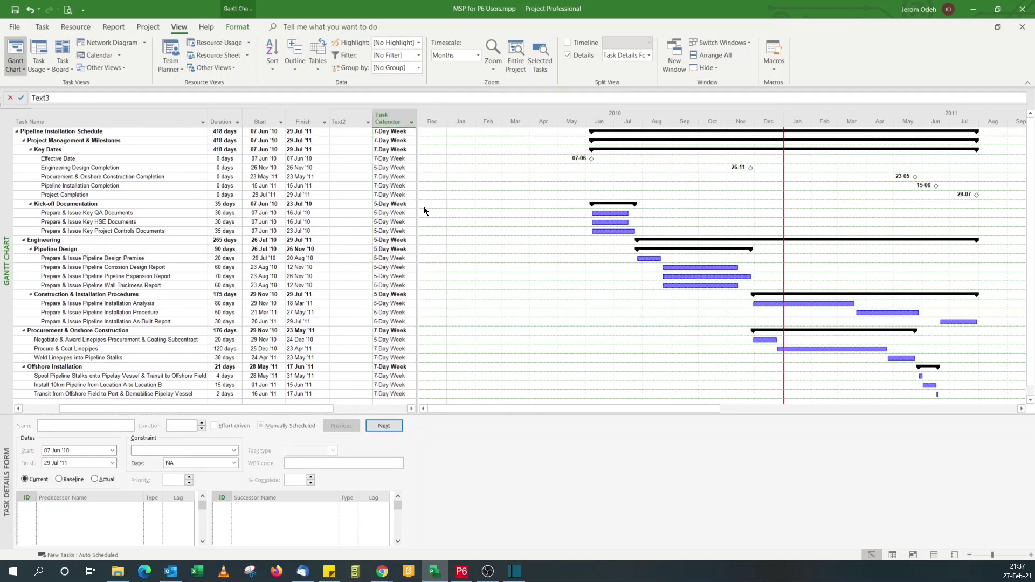
text(Flaf)
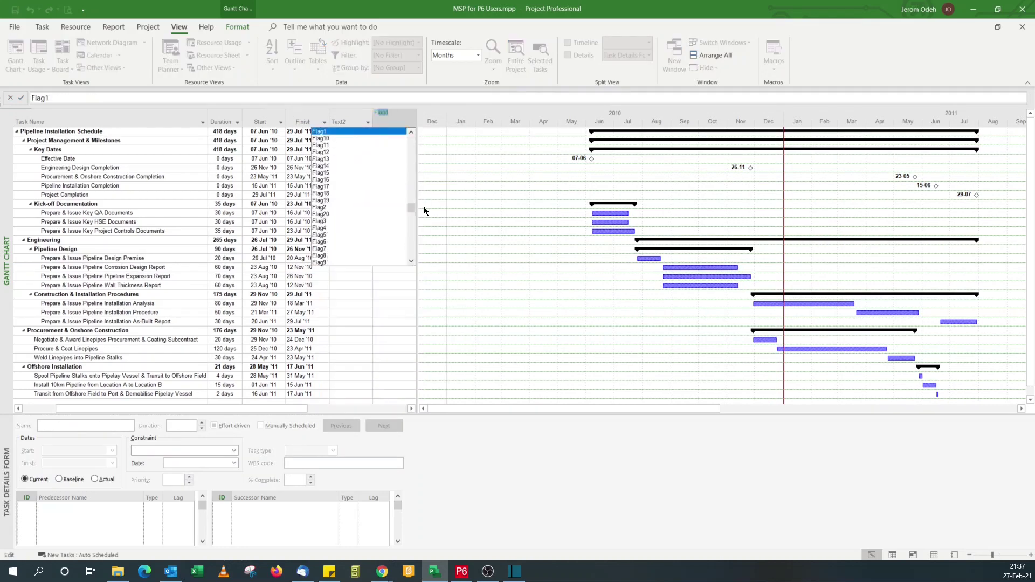
text(g)
click(326, 136)
drag(419, 174, 428, 174)
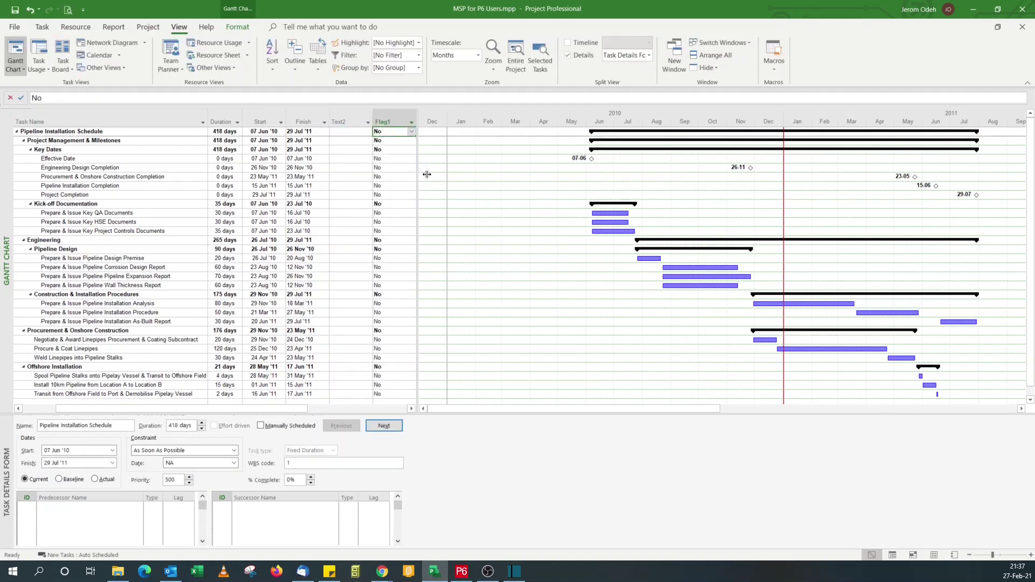
click(19, 411)
click(20, 411)
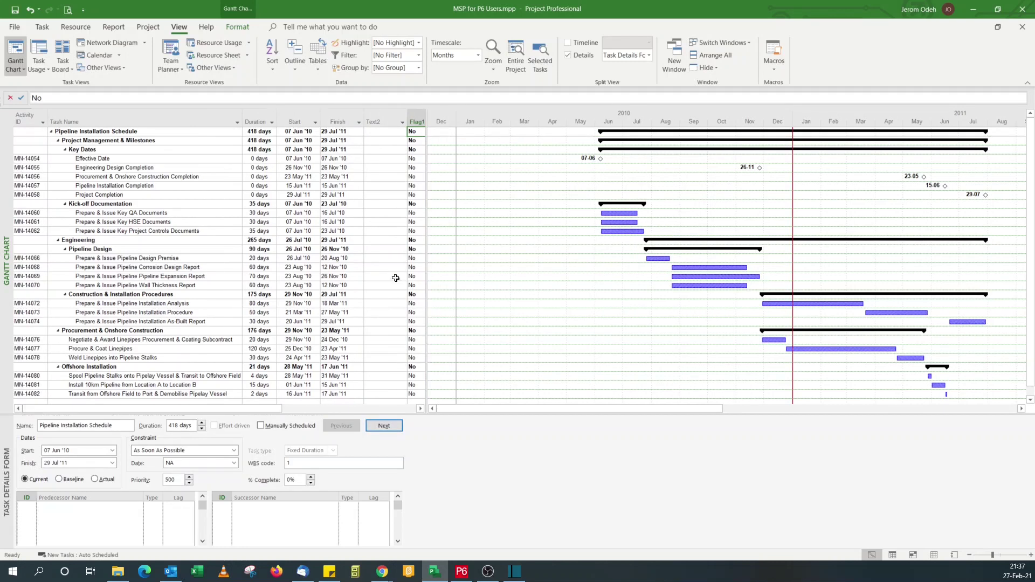
drag(429, 237, 454, 213)
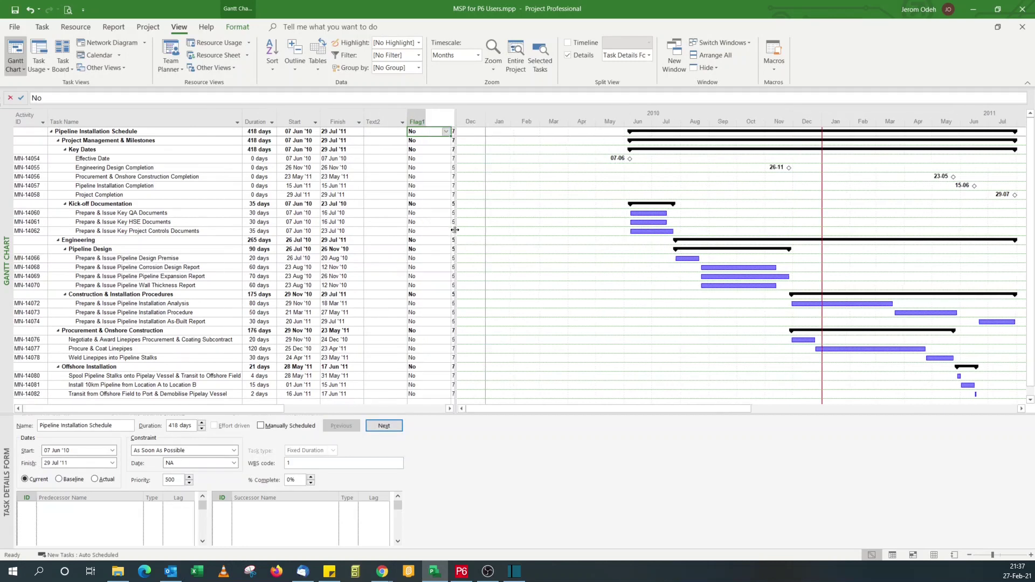
click(384, 140)
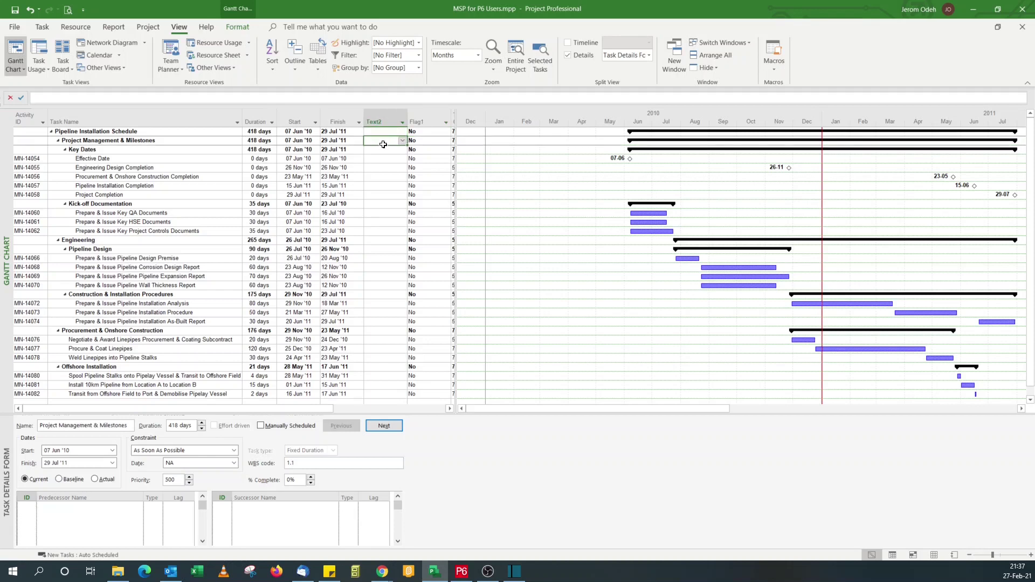
Rename the Text2 custom field to Team Location in the Custom Fields dialog
click(238, 27)
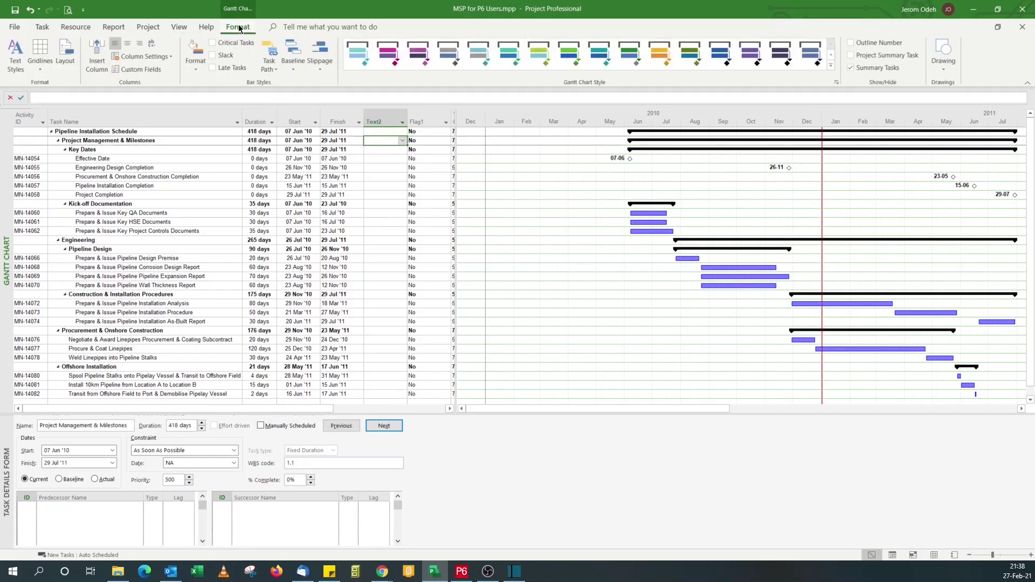
click(137, 69)
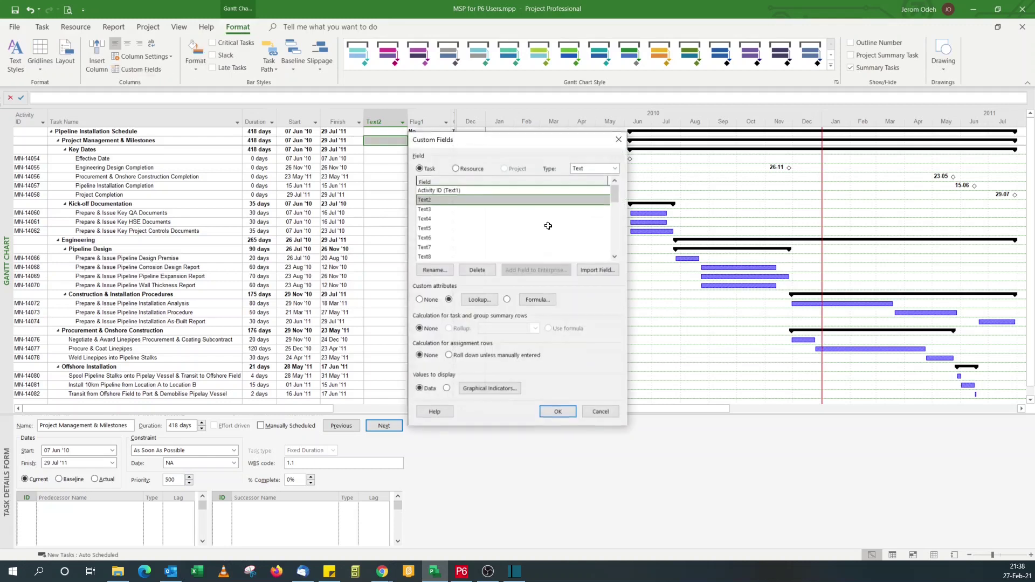
click(447, 270)
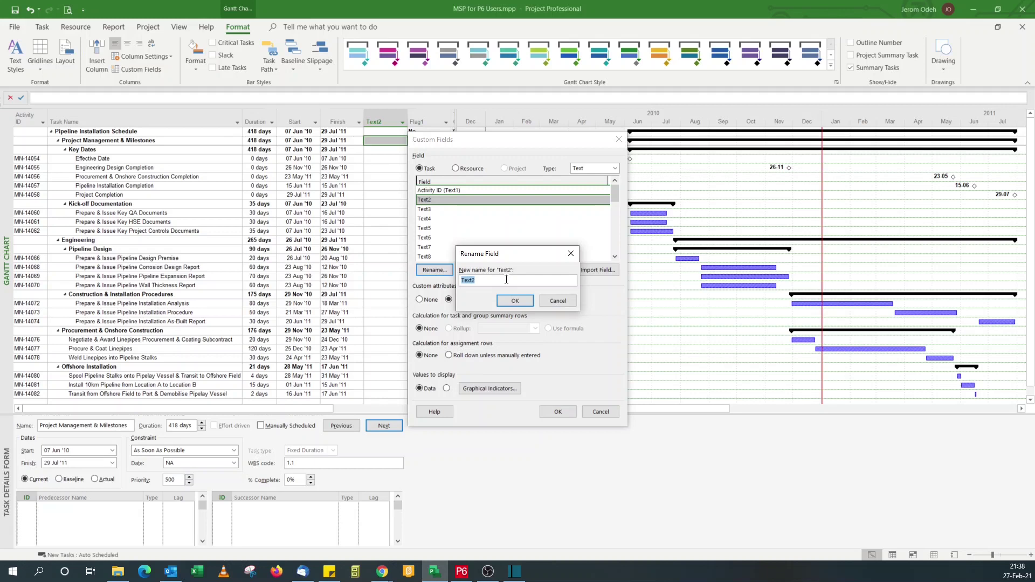
text(T)
click(508, 302)
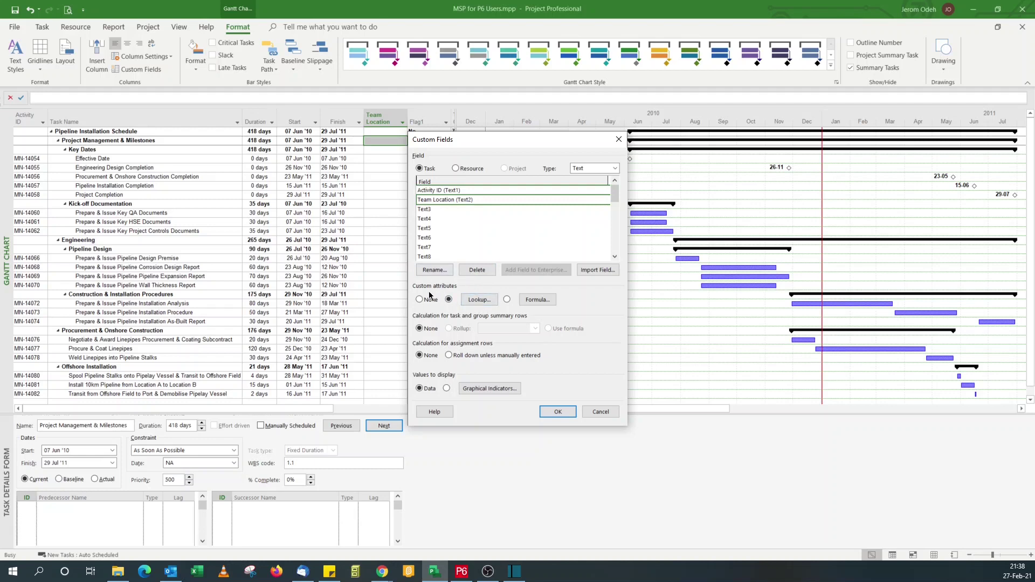
Add lookup entries UK for United Kingdom and US for United States to Team Location
click(481, 302)
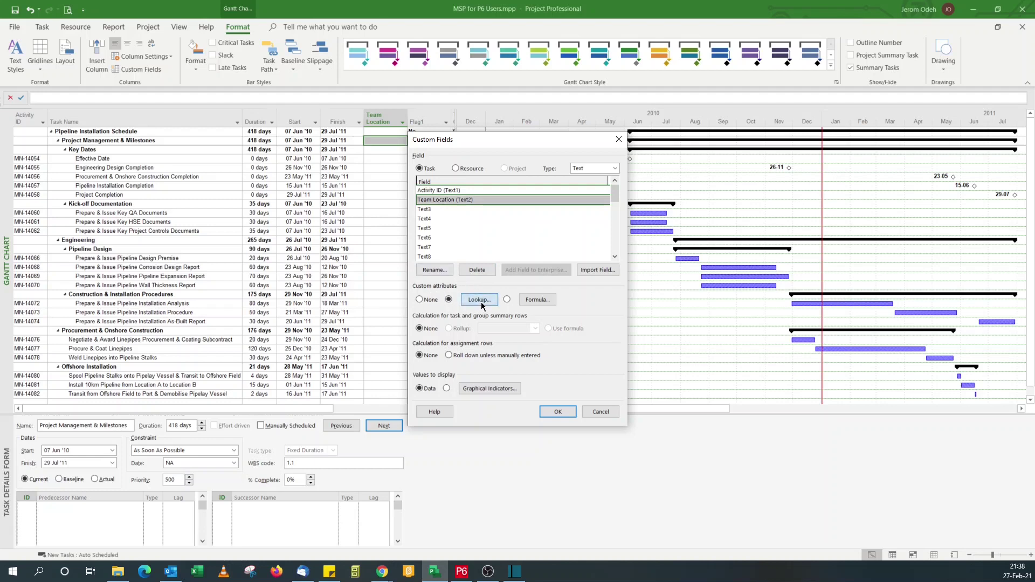
click(453, 201)
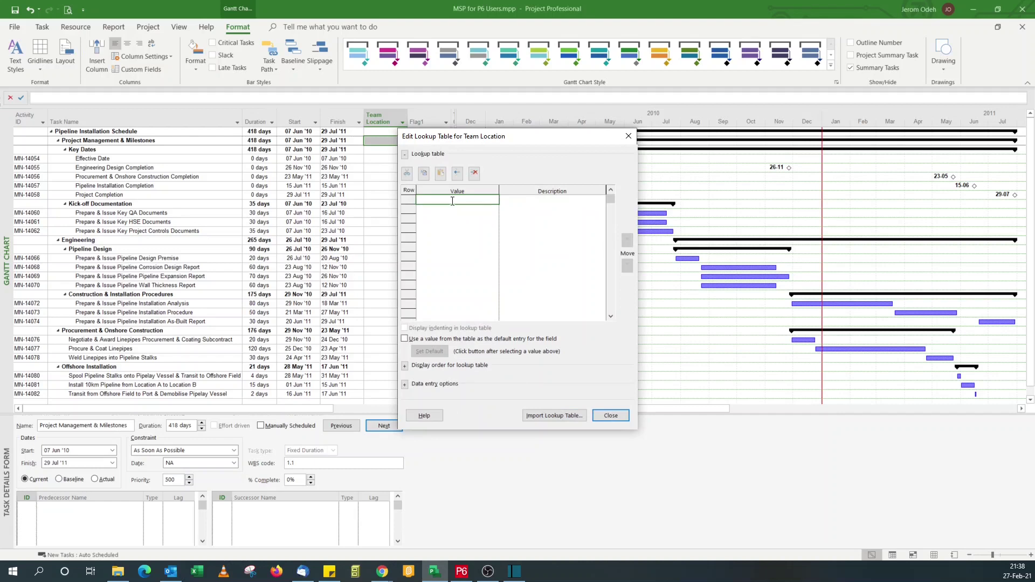
text(UK)
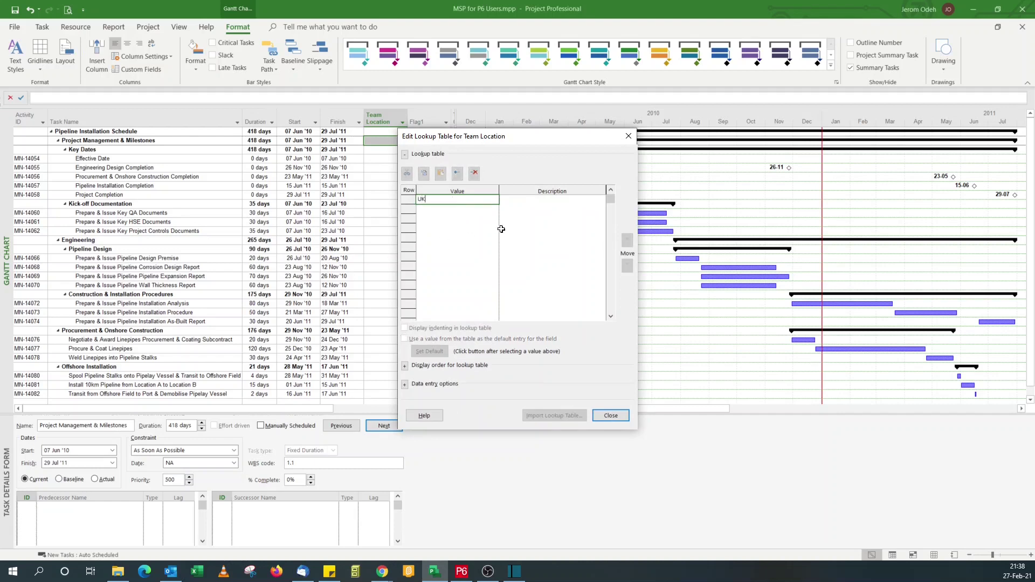
click(518, 201)
text(United Kingdo)
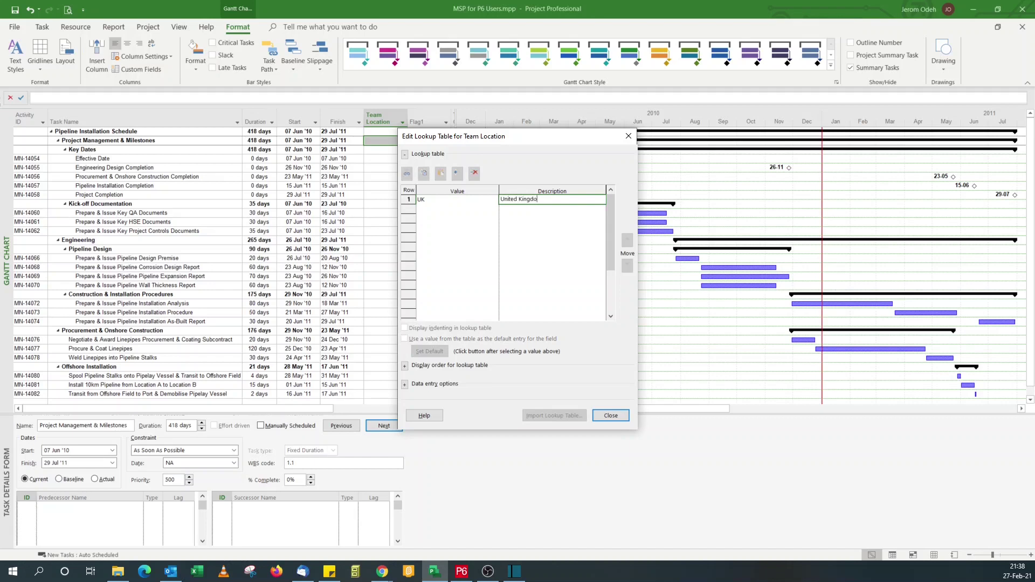
text(m)
click(464, 210)
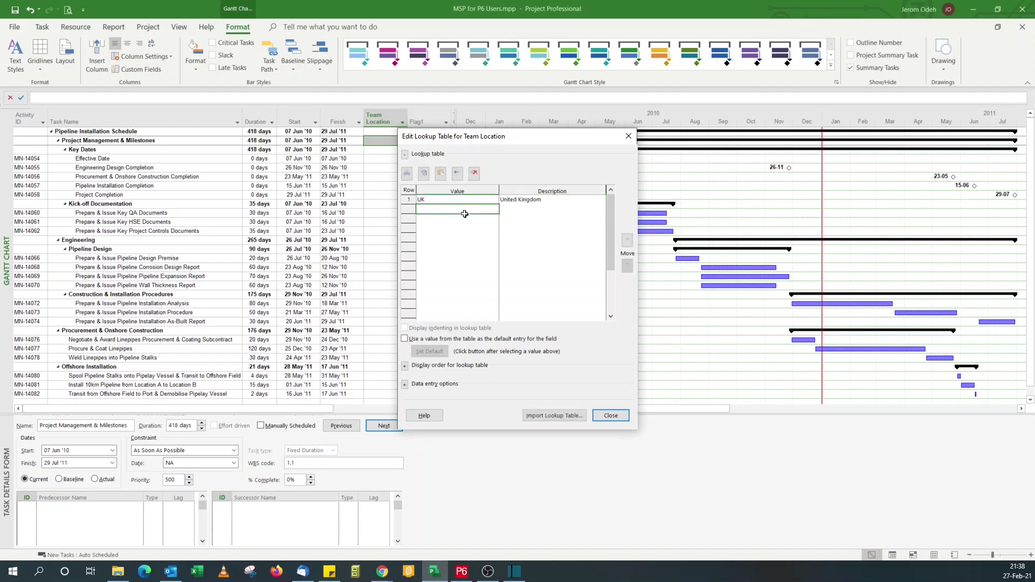
text(US)
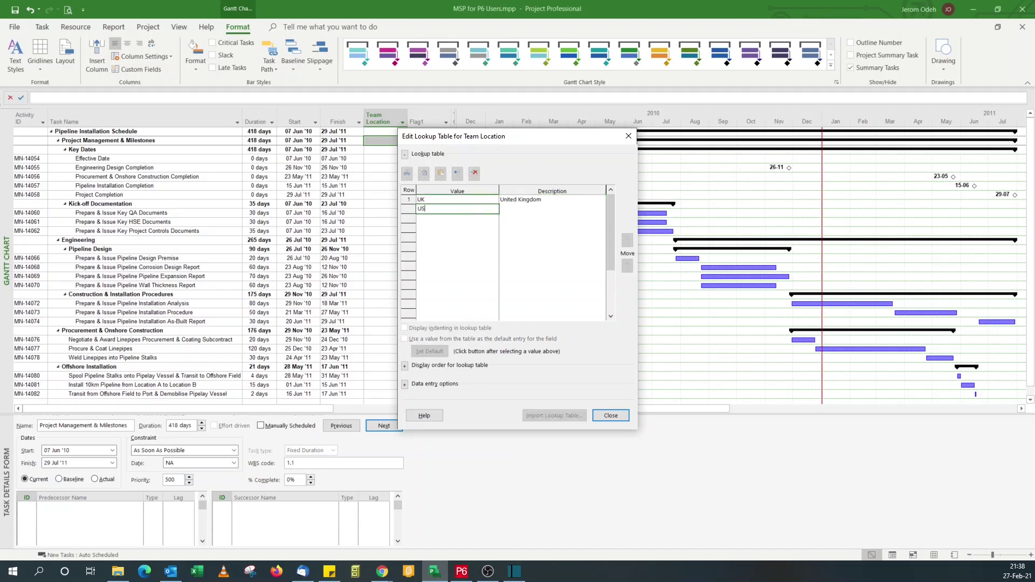
click(502, 208)
text(United States)
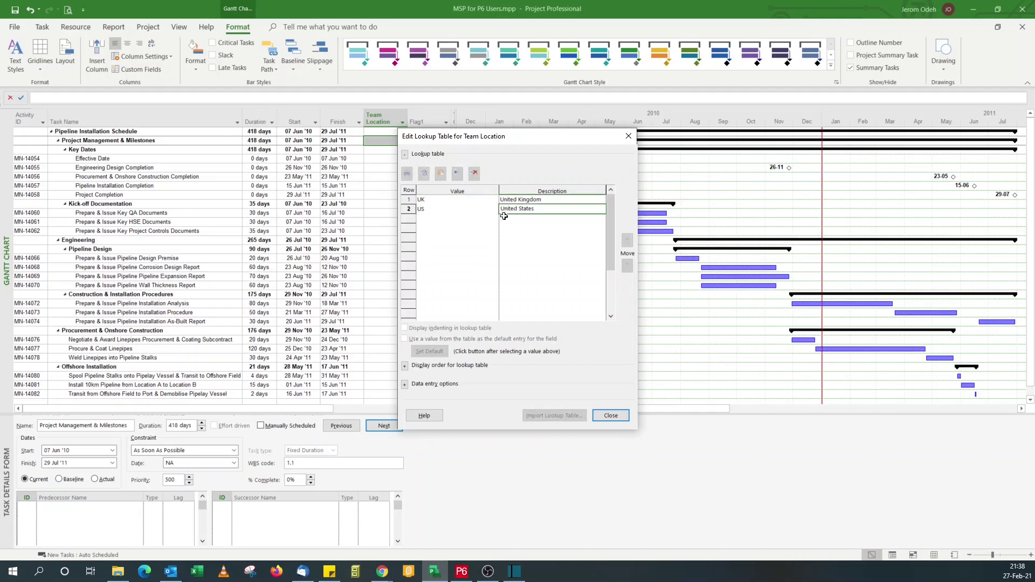
Add lookup entries CN for Canada and OM for Oman, then close the lookup table
click(480, 218)
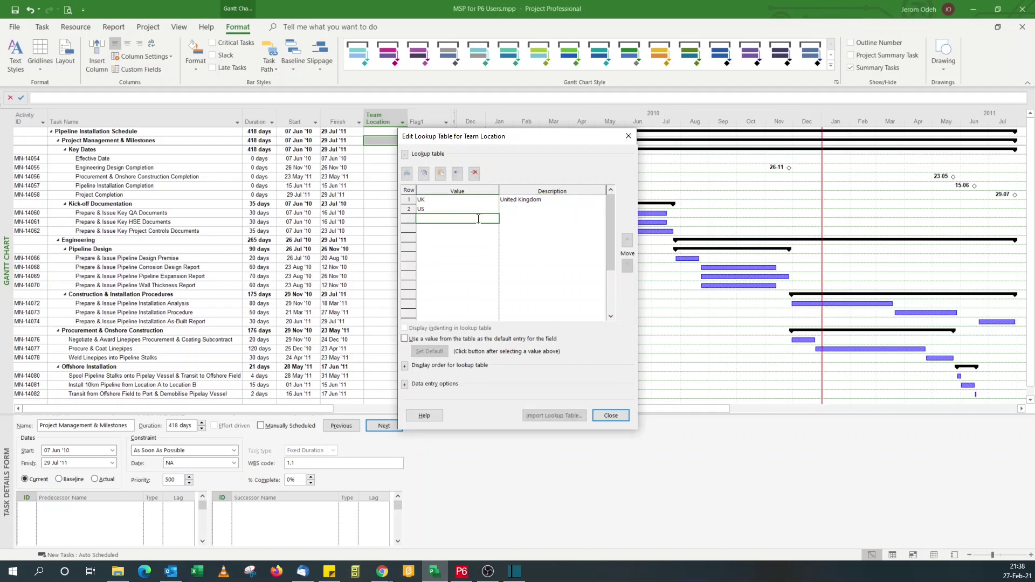
text(CN)
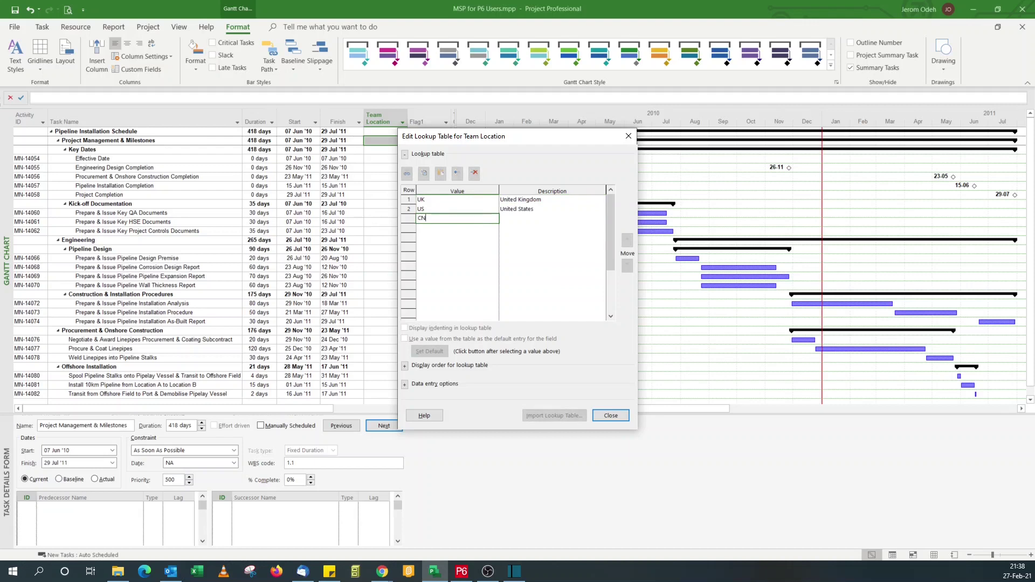
click(516, 222)
text(Canada)
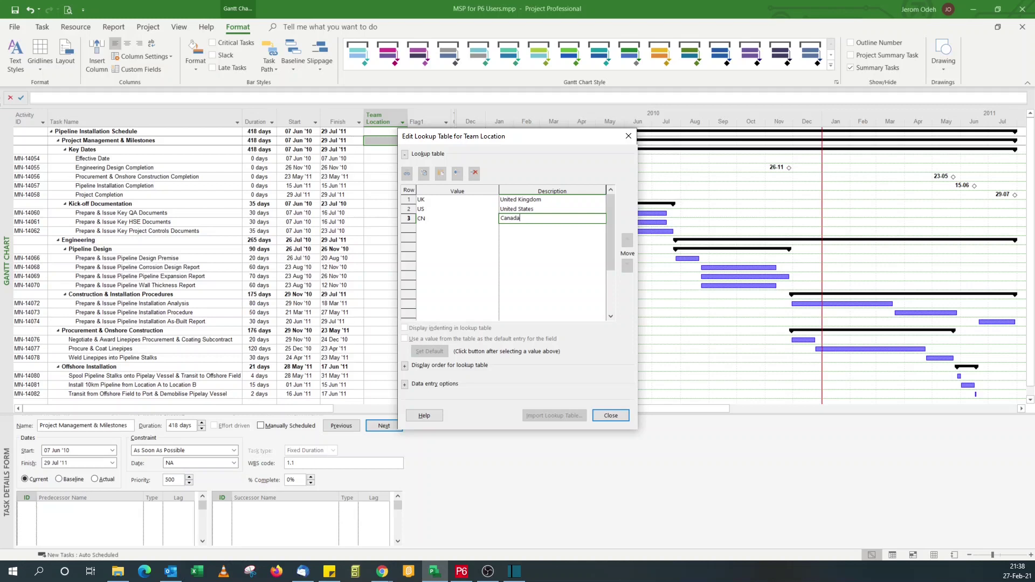
click(468, 228)
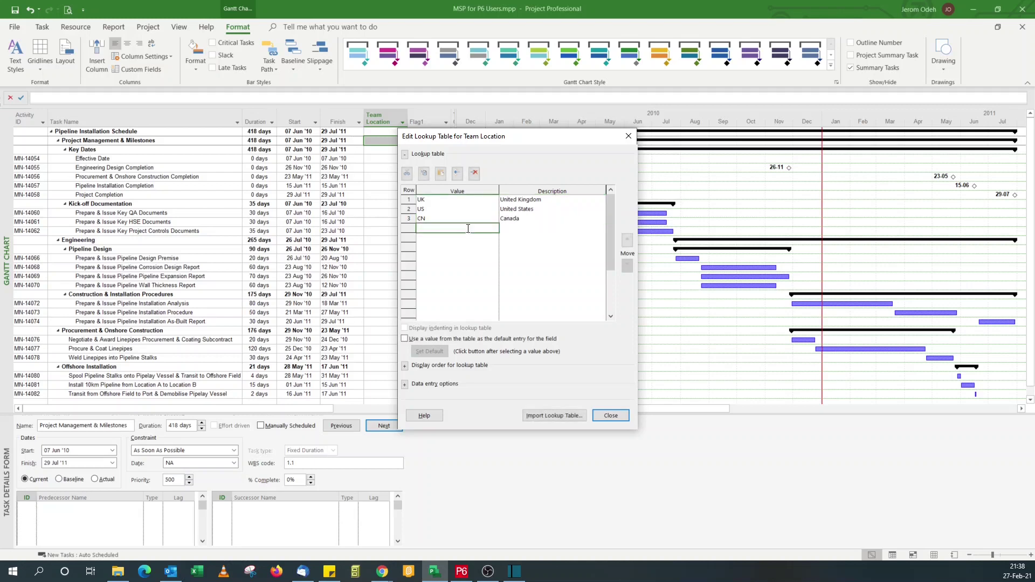
text(OM)
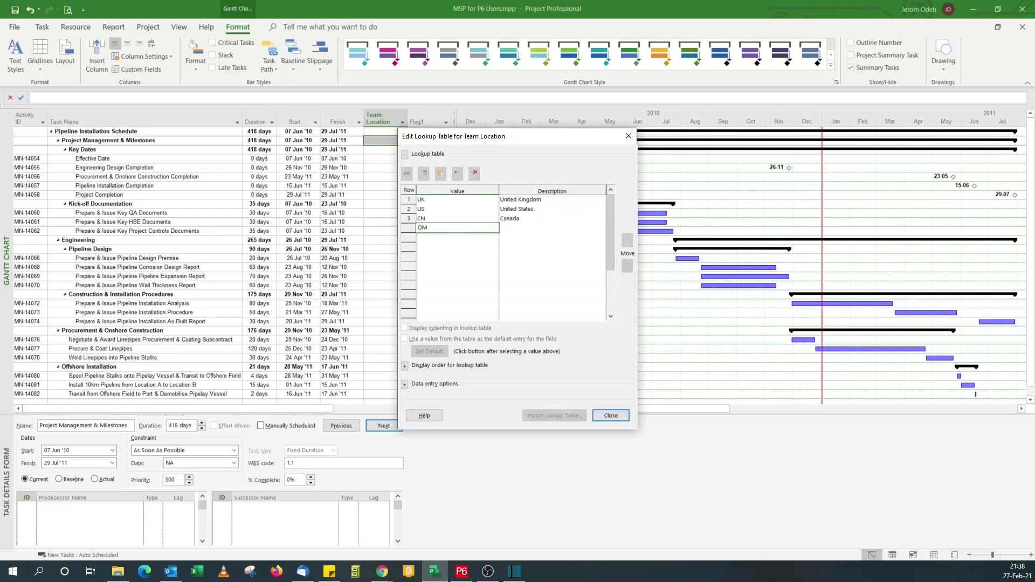
click(518, 227)
text(Oman)
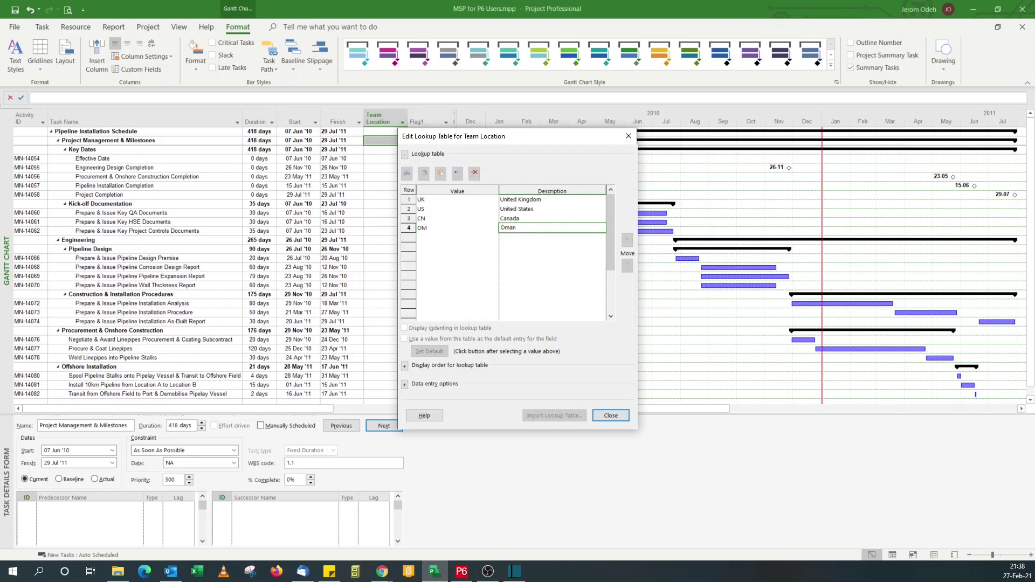
click(611, 415)
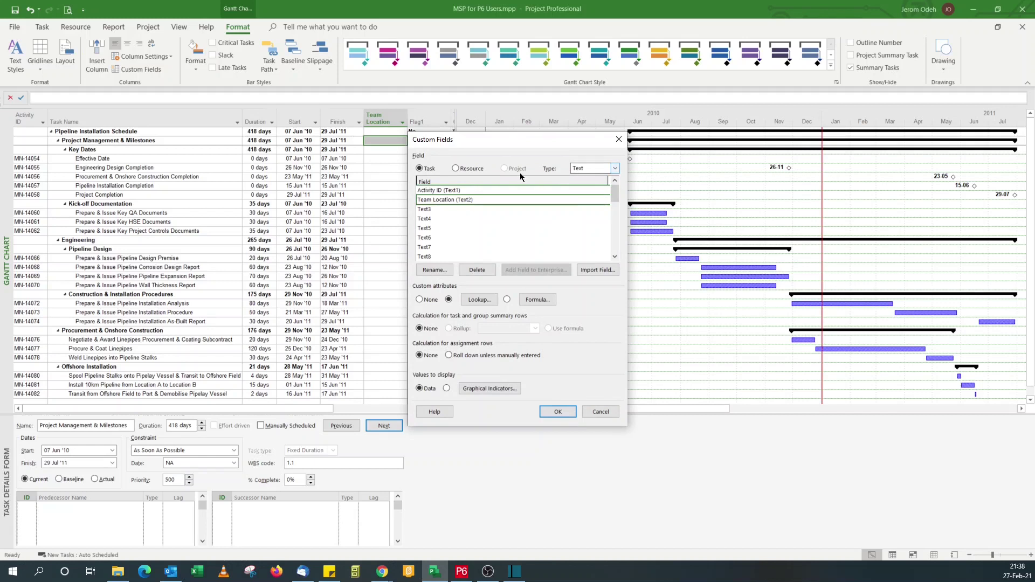
Switch the field type to Flag, rename Flag1 to Hide, and apply the custom field changes
click(606, 170)
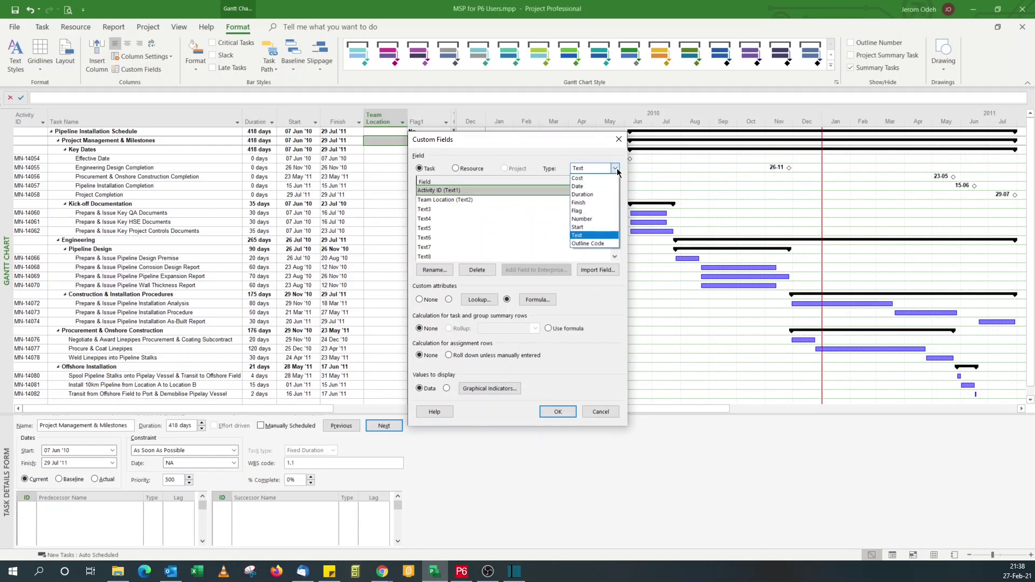
click(597, 214)
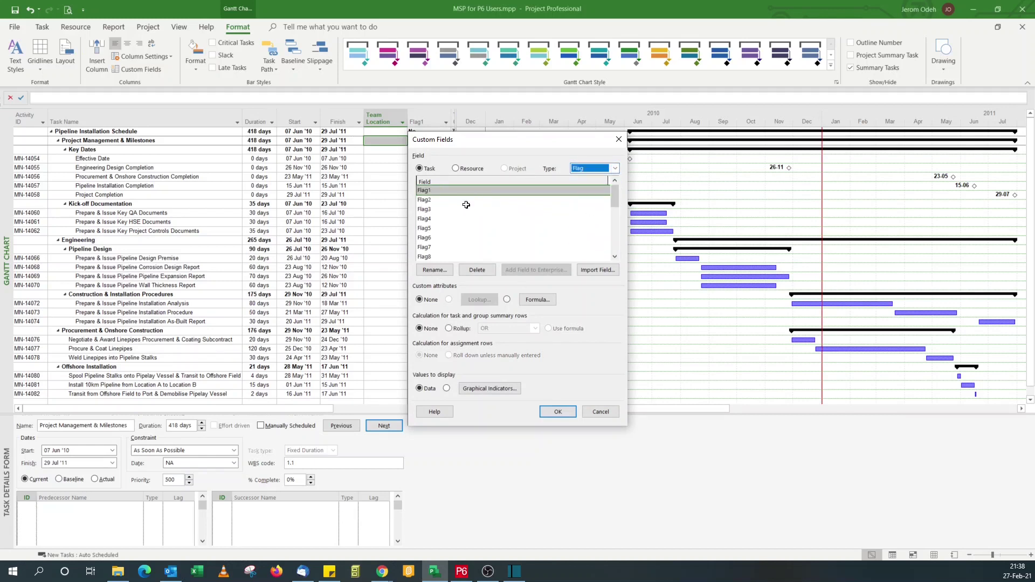
click(434, 270)
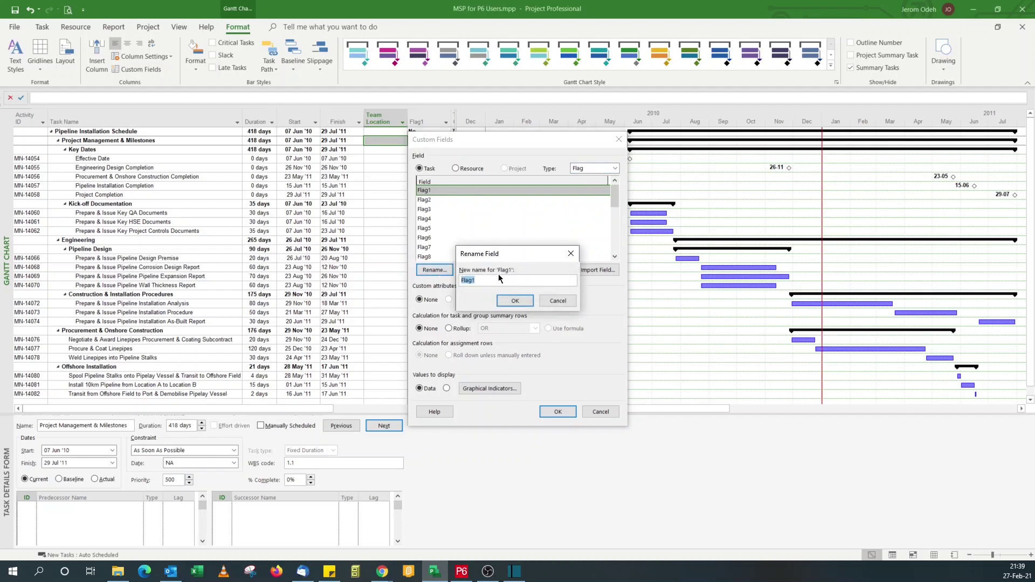
text(Hide)
click(512, 302)
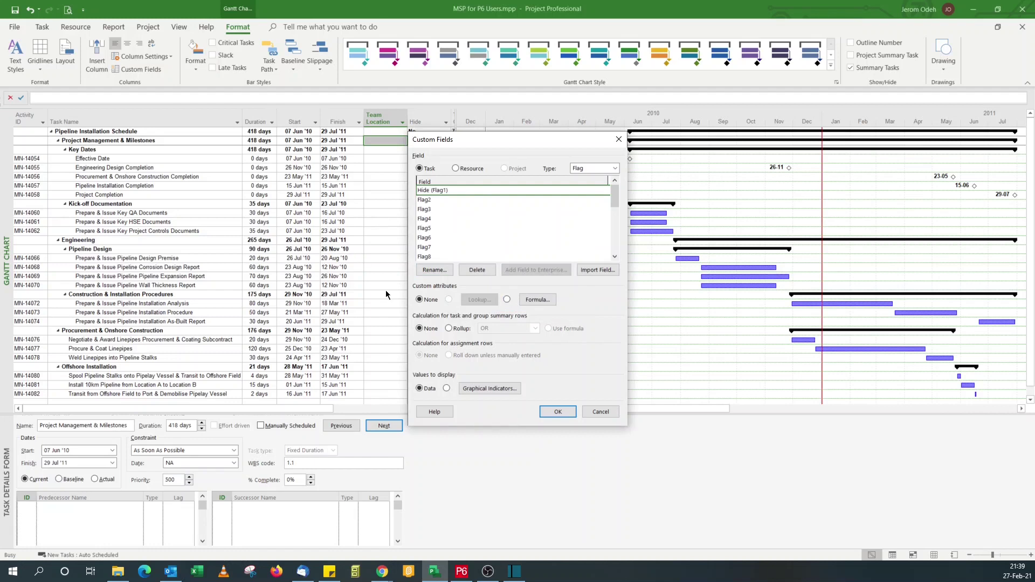
click(613, 170)
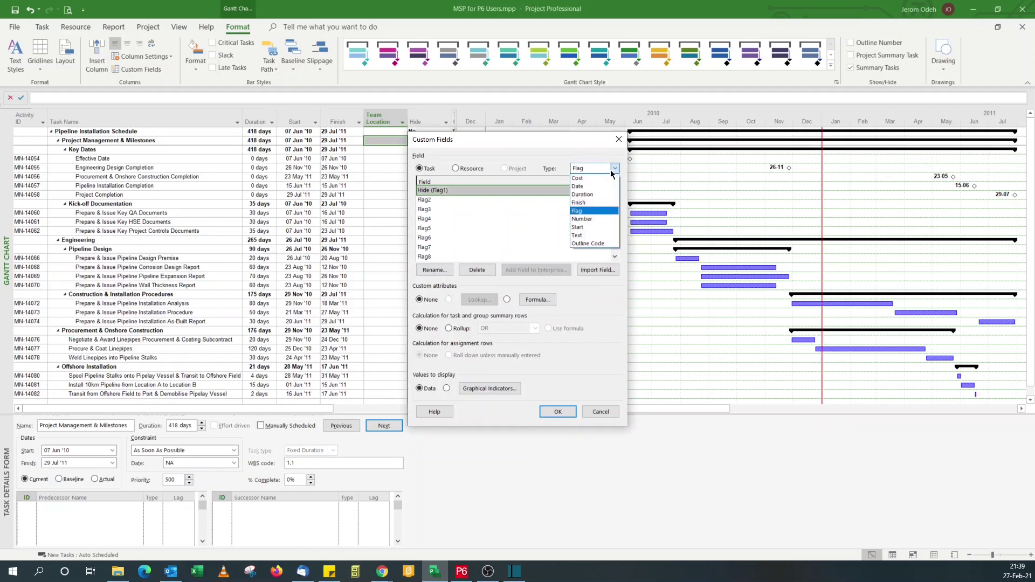
click(586, 158)
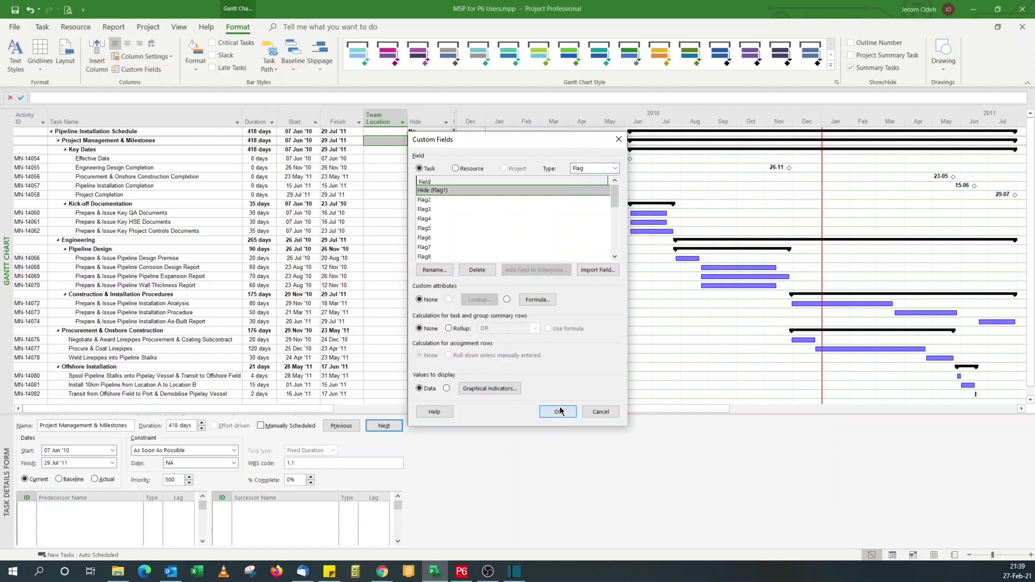
click(558, 411)
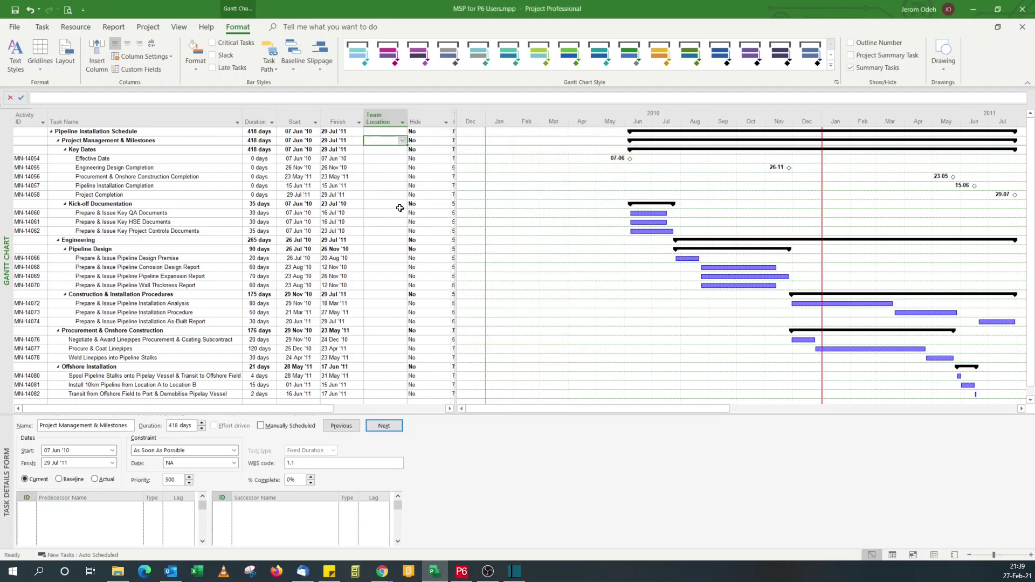
Set Hide to Yes for MN-14055 and fill it down through MN-14057
click(419, 169)
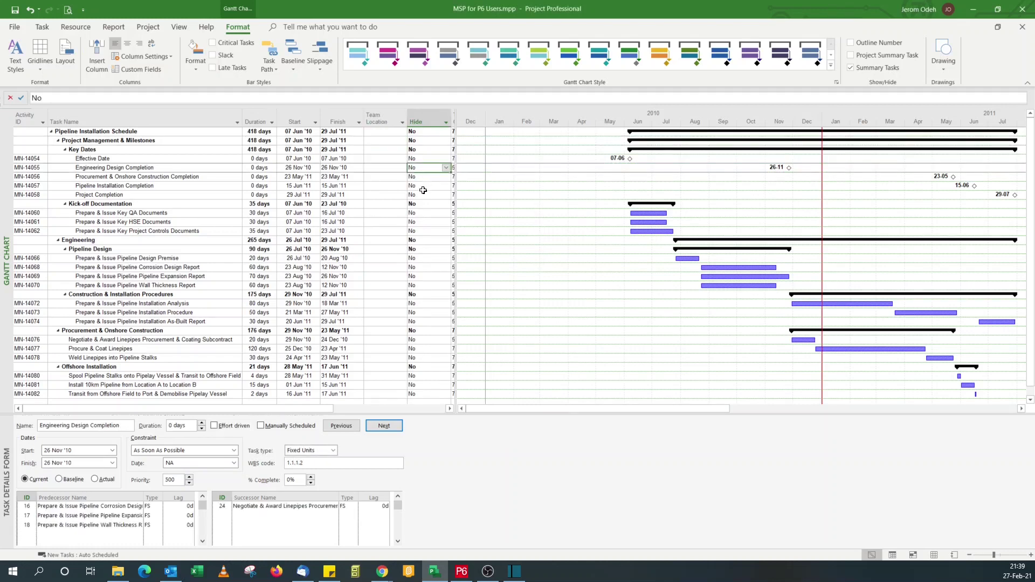
click(445, 167)
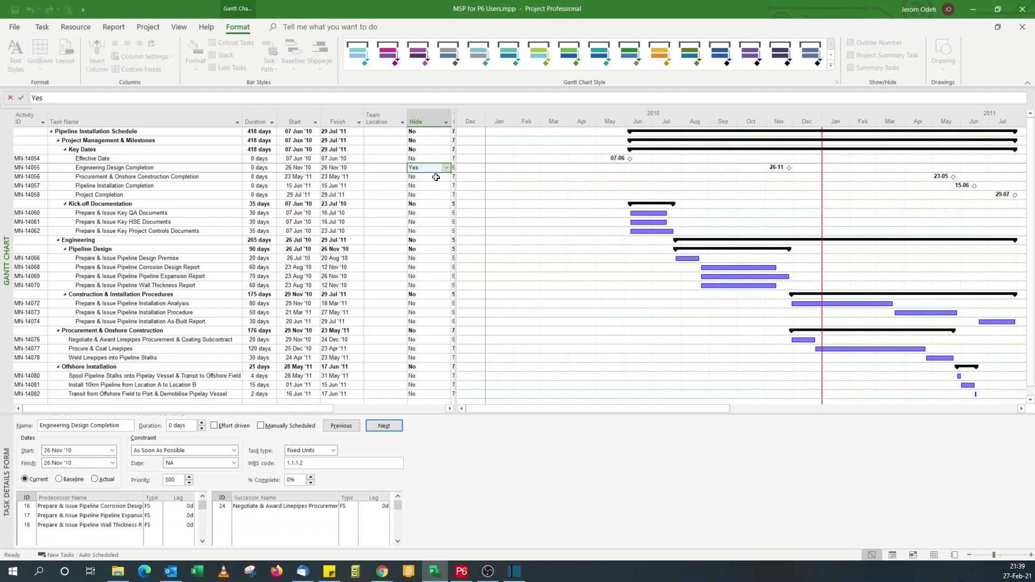
click(441, 177)
click(446, 176)
click(434, 193)
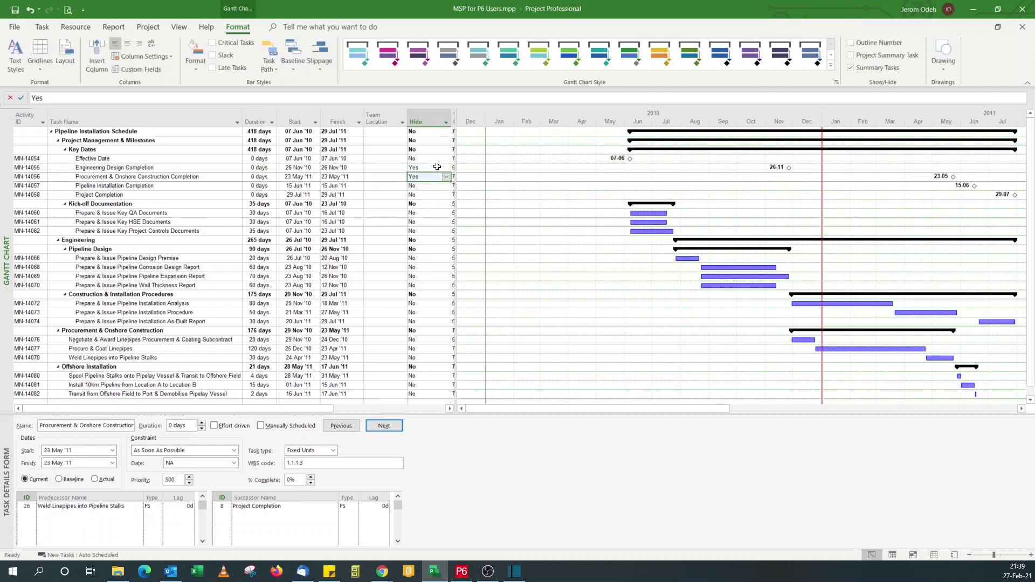
click(428, 167)
drag(449, 172, 450, 189)
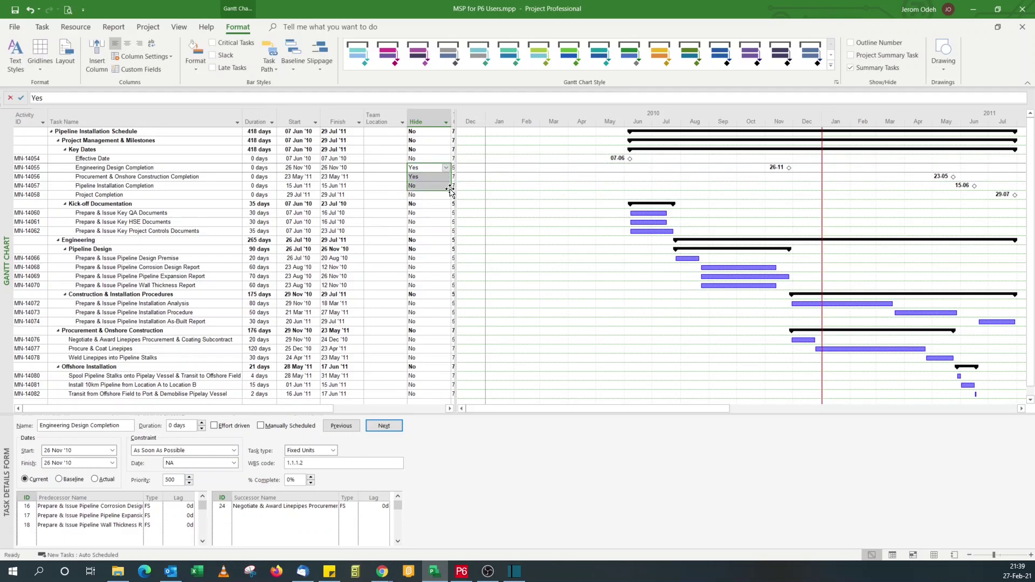
Assign UK as the Team Location of the Effective Date task
click(393, 168)
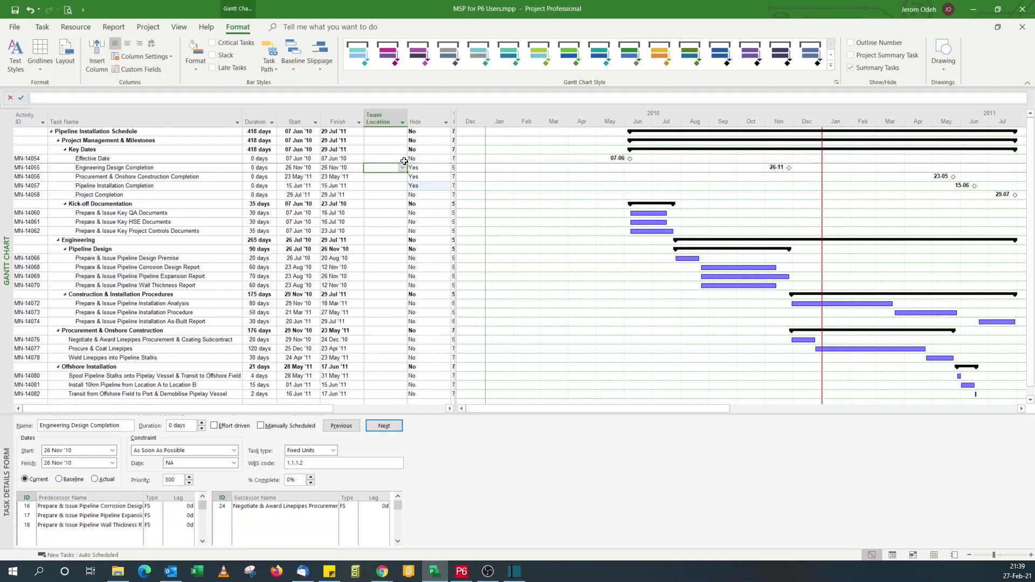
click(398, 157)
click(403, 159)
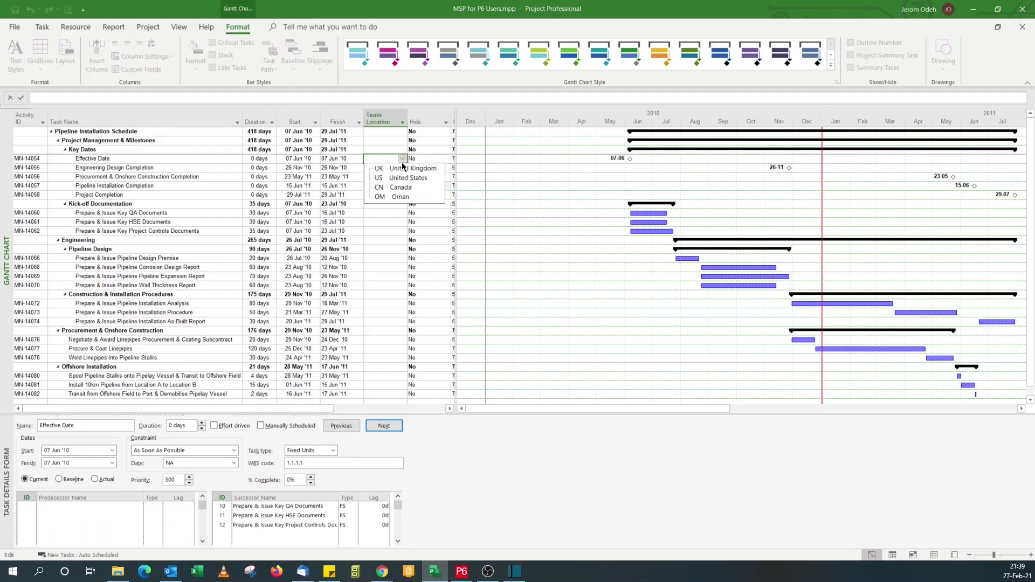
click(402, 166)
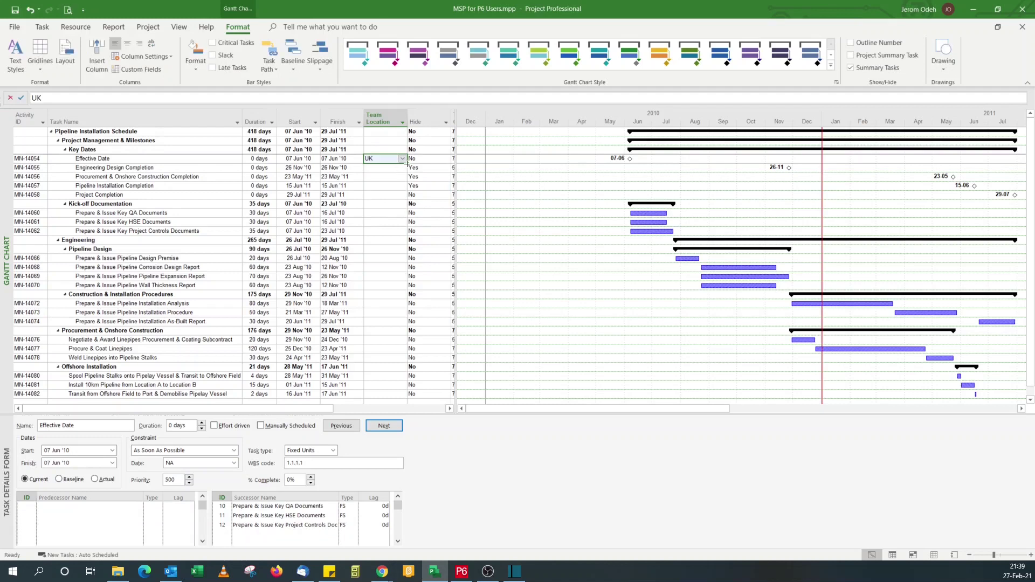
Copy UK down the key date tasks and set CN for MN-14060 and the two documentation tasks
drag(407, 164, 409, 197)
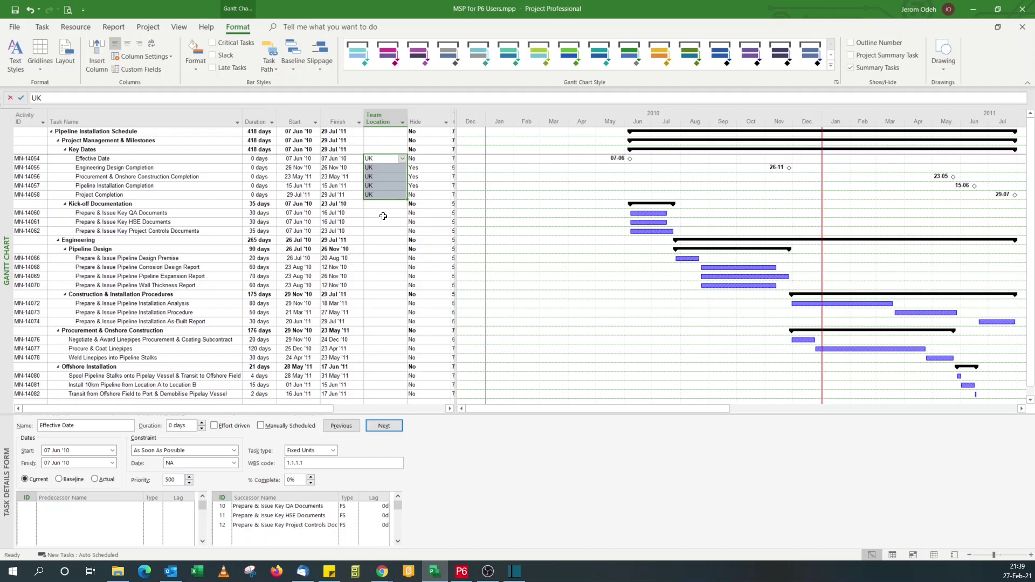
click(383, 213)
click(403, 213)
click(399, 241)
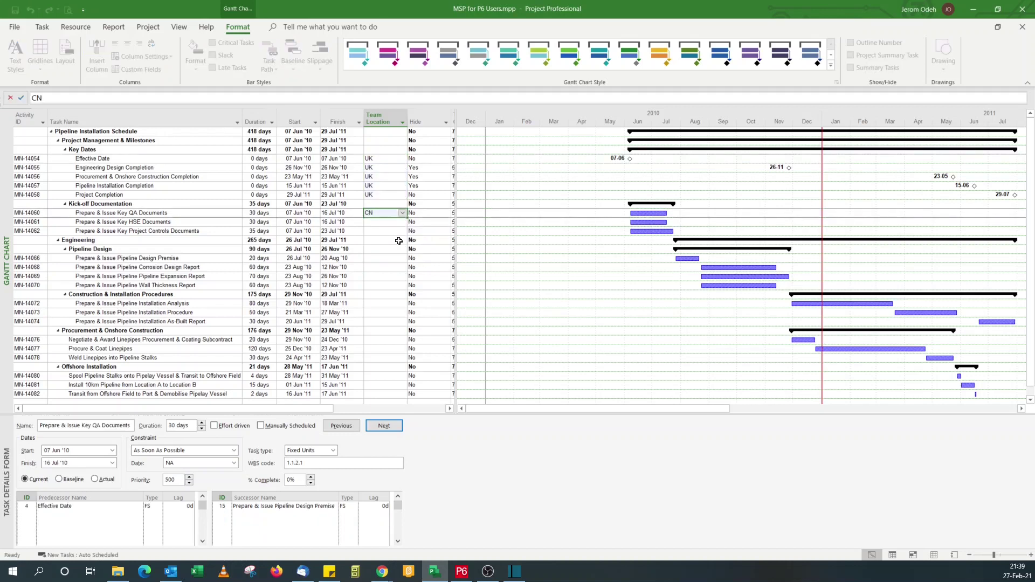
drag(407, 217, 406, 240)
Set US for MN-14066 through MN-14070 and UK for MN-14072 through MN-14074
click(387, 257)
click(403, 258)
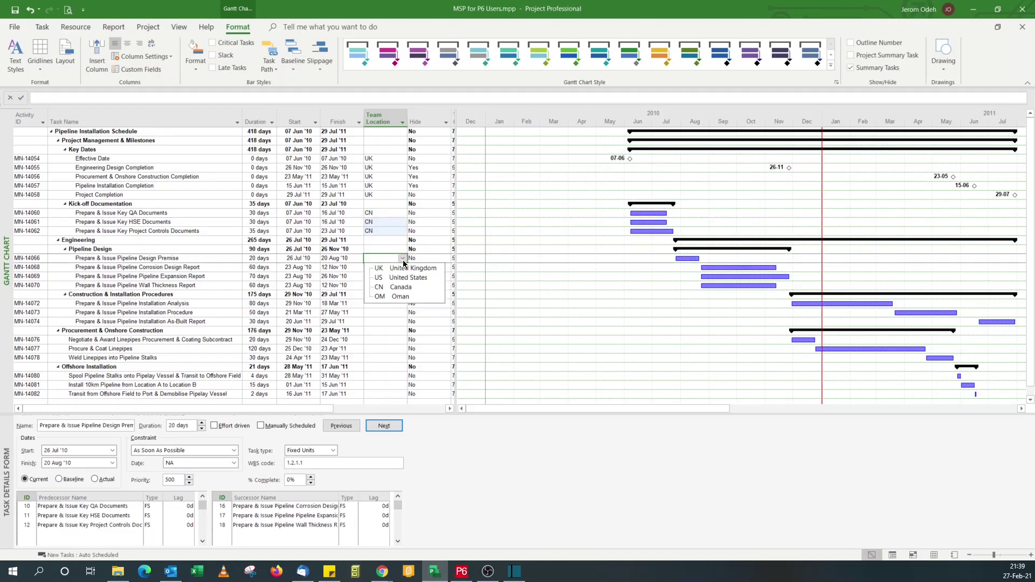
click(400, 278)
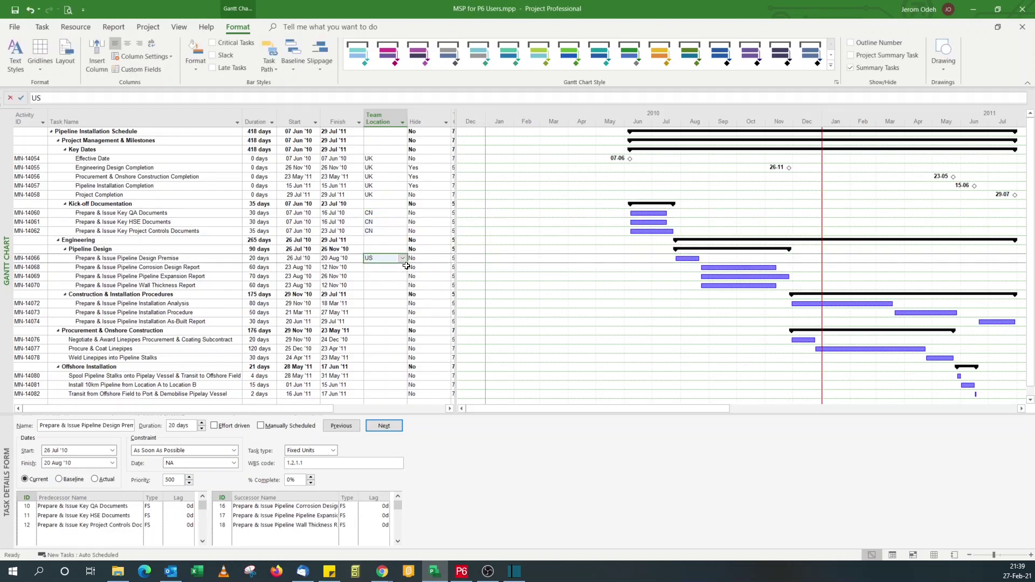
drag(408, 263, 415, 291)
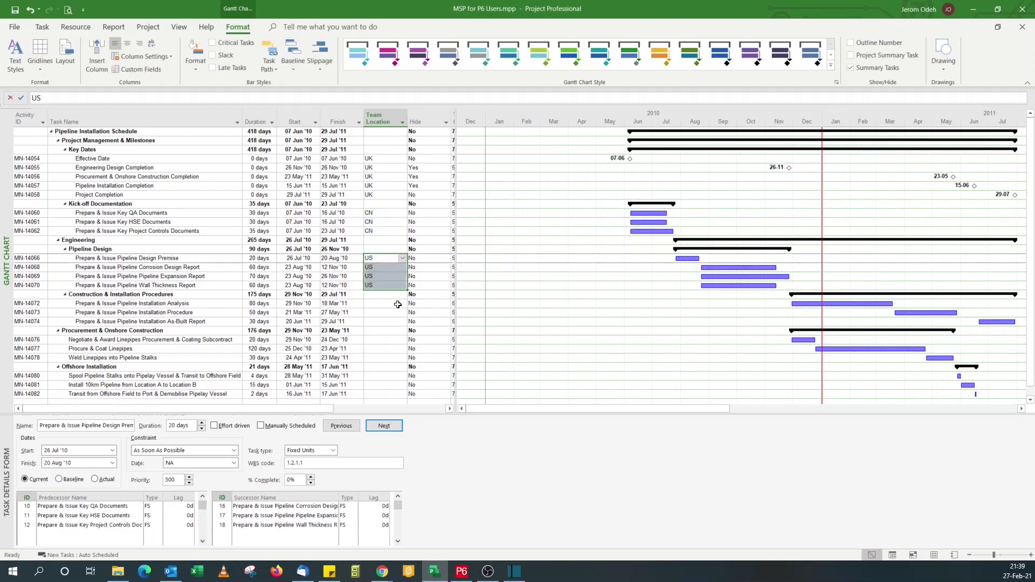
click(395, 304)
click(403, 304)
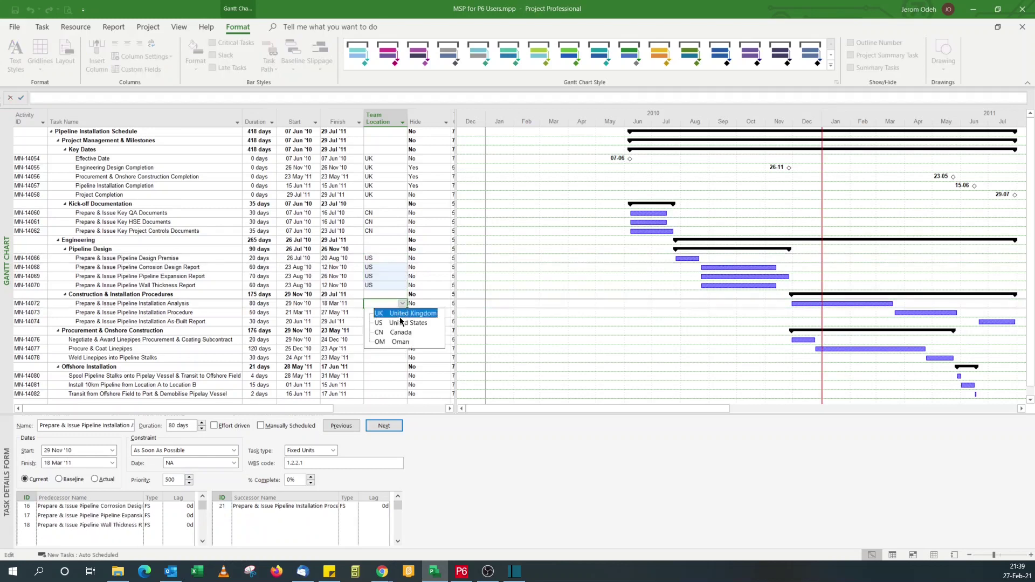
click(404, 313)
drag(408, 306, 404, 324)
Set CN as the Team Location for MN-14076 and MN-14077
click(397, 337)
scroll(397, 336, down, 1)
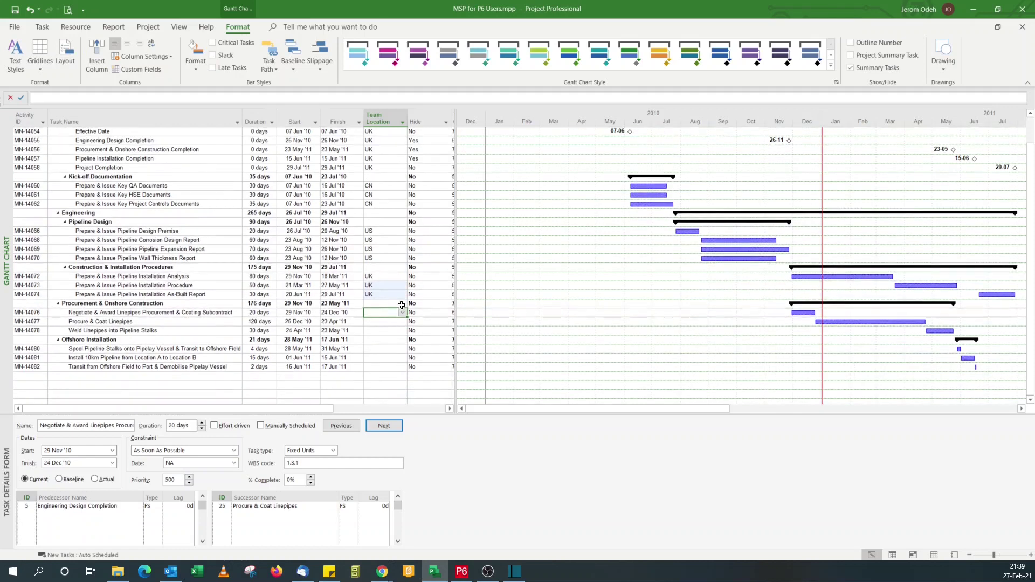
click(402, 313)
click(405, 340)
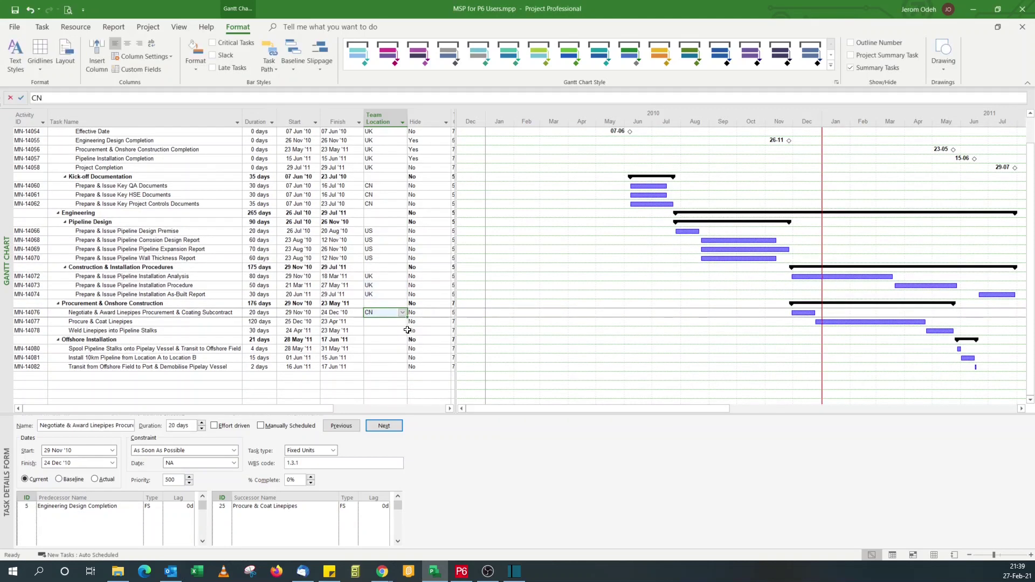
drag(409, 327, 406, 326)
Set OM for MN-14078 and for MN-14080 through MN-14082
click(399, 330)
click(403, 331)
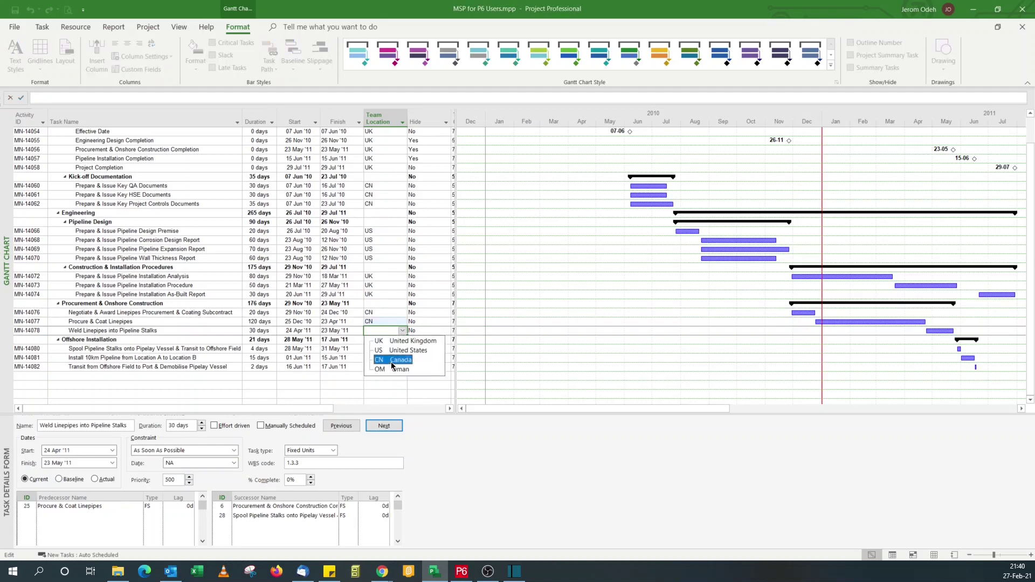
click(400, 369)
click(402, 350)
click(403, 350)
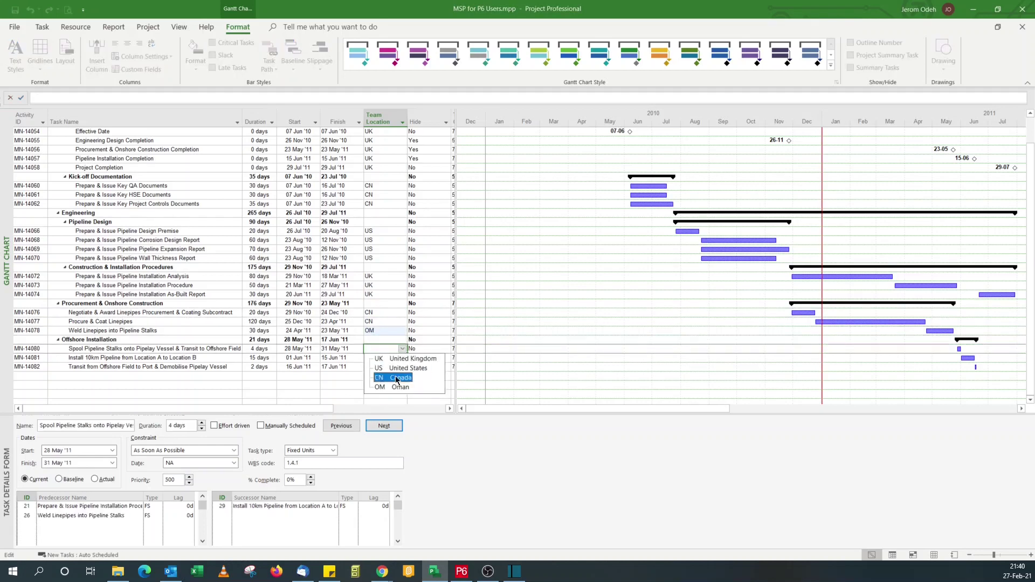
click(400, 387)
drag(407, 354, 406, 371)
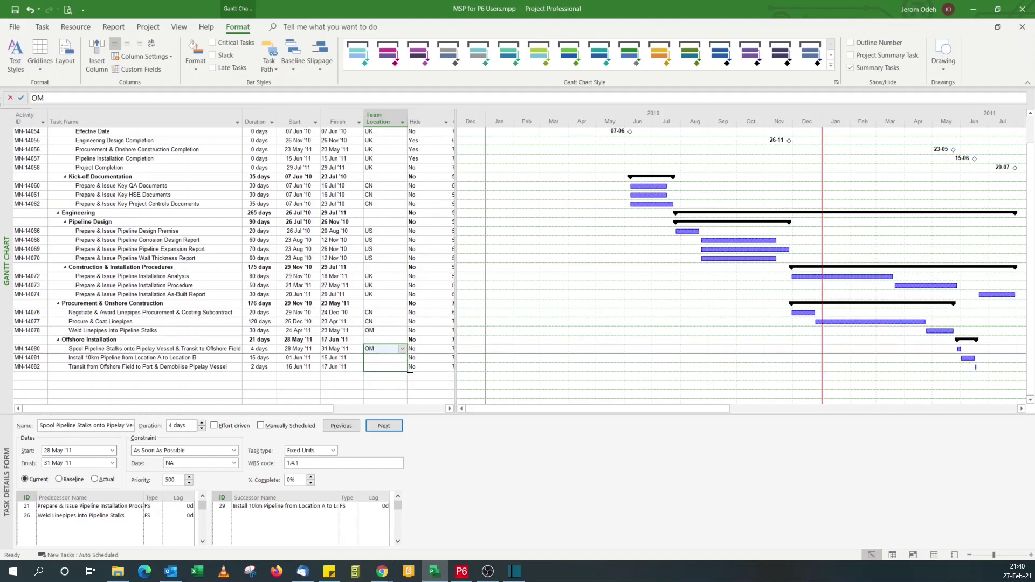
scroll(376, 298, up, 1)
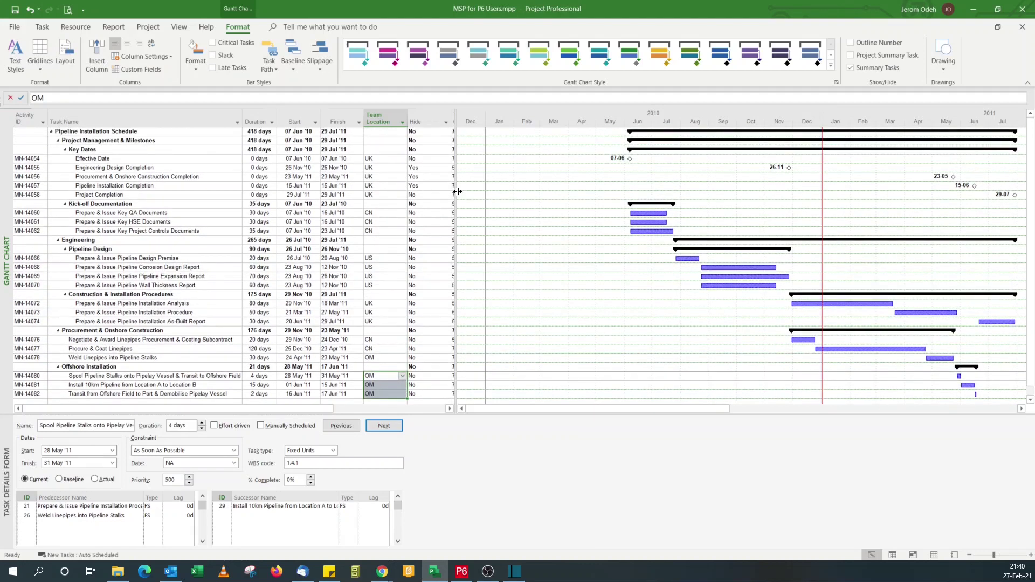
mouse_move(452, 195)
mouse_down()
mouse_move(443, 195)
mouse_move(452, 195)
mouse_up()
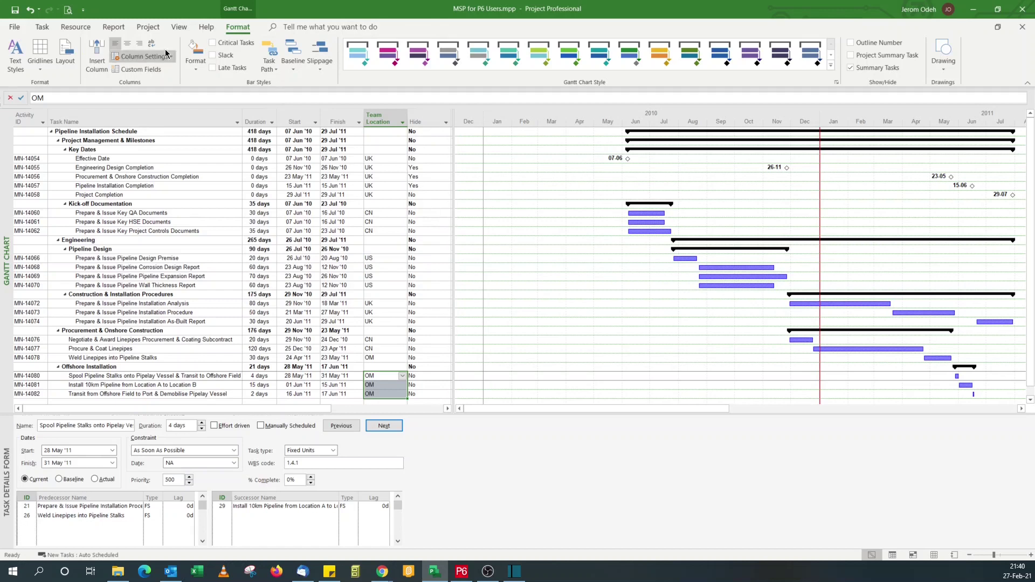
click(179, 27)
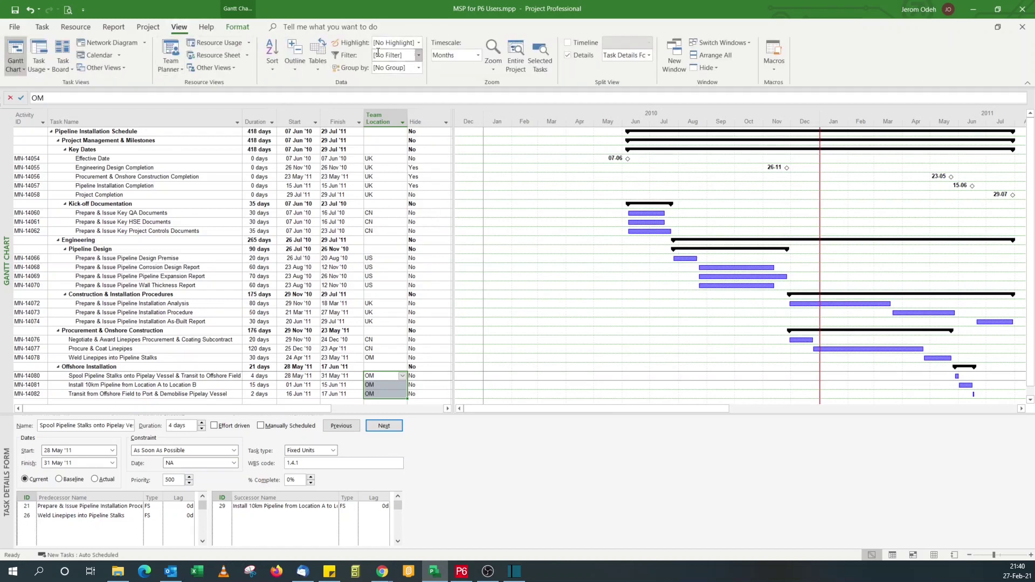
Define a new filter 'Hide Activities' with condition Hide does not equal Yes, and save it
click(419, 56)
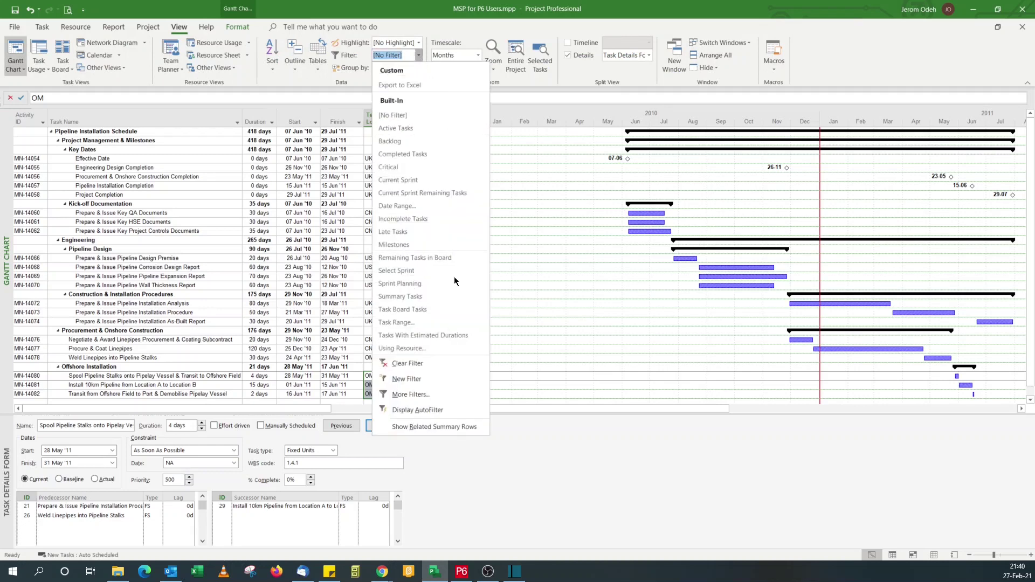
click(422, 380)
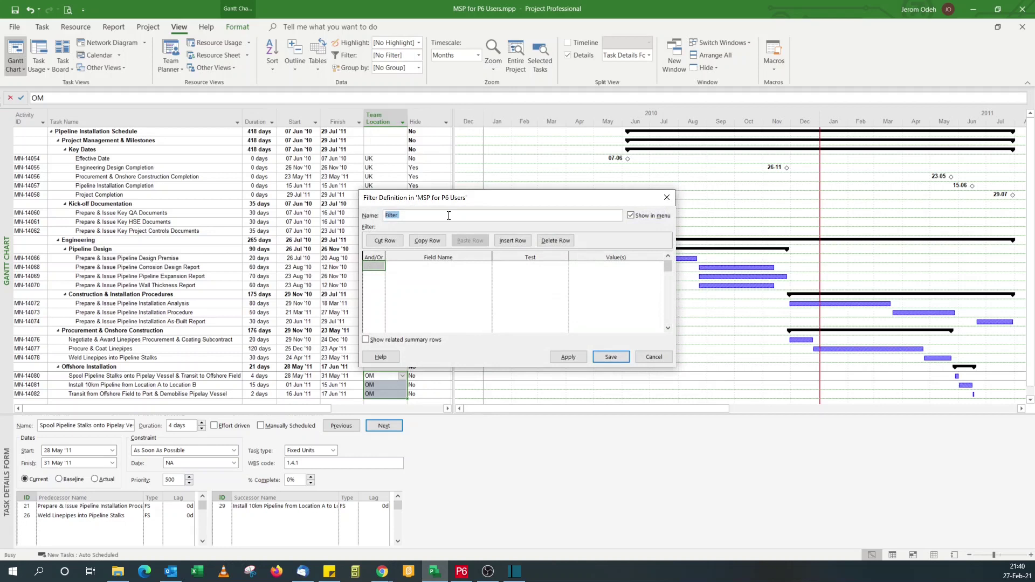
text(Hide Activities)
click(424, 267)
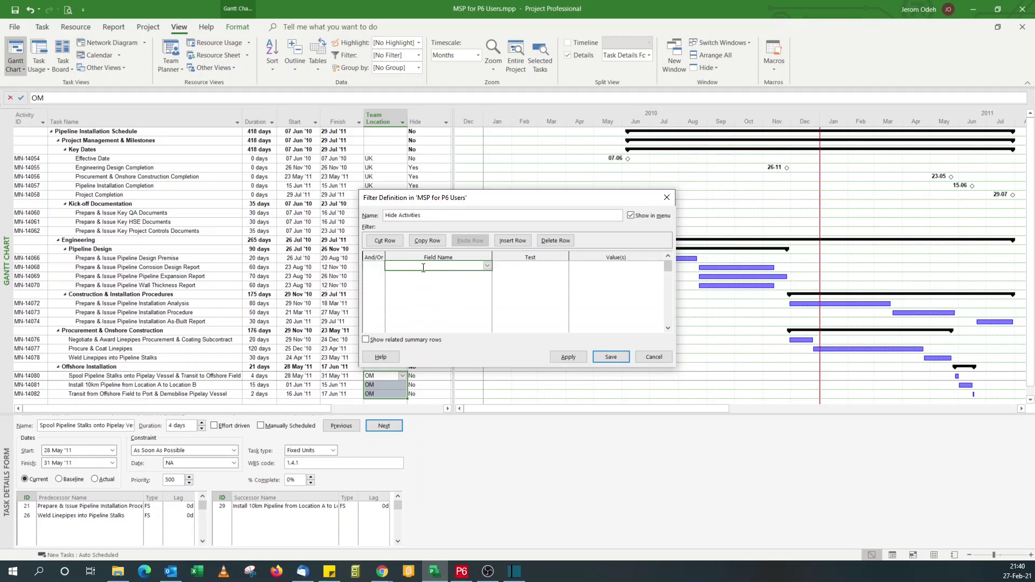
text(Hide)
click(552, 267)
click(563, 266)
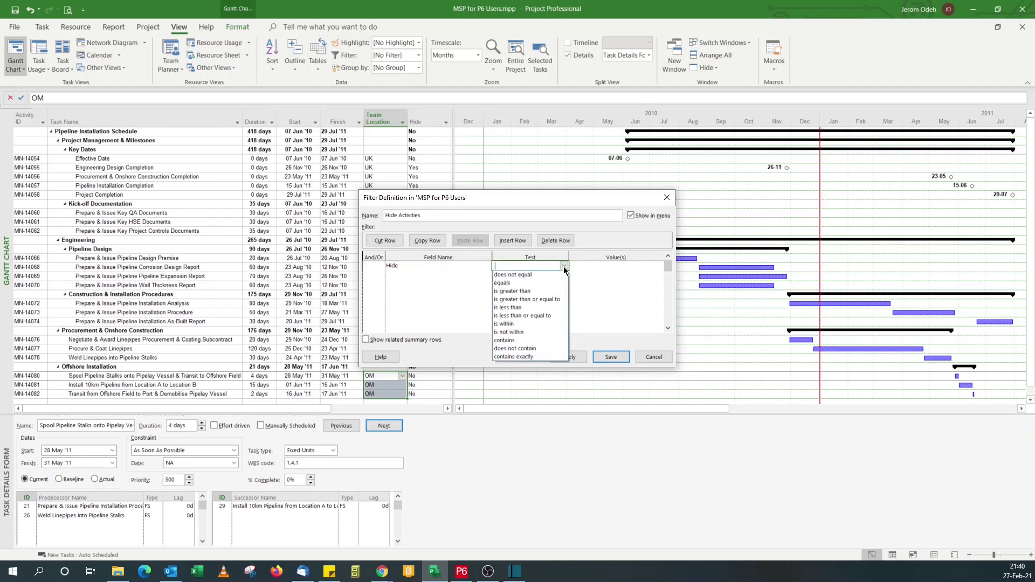
click(541, 275)
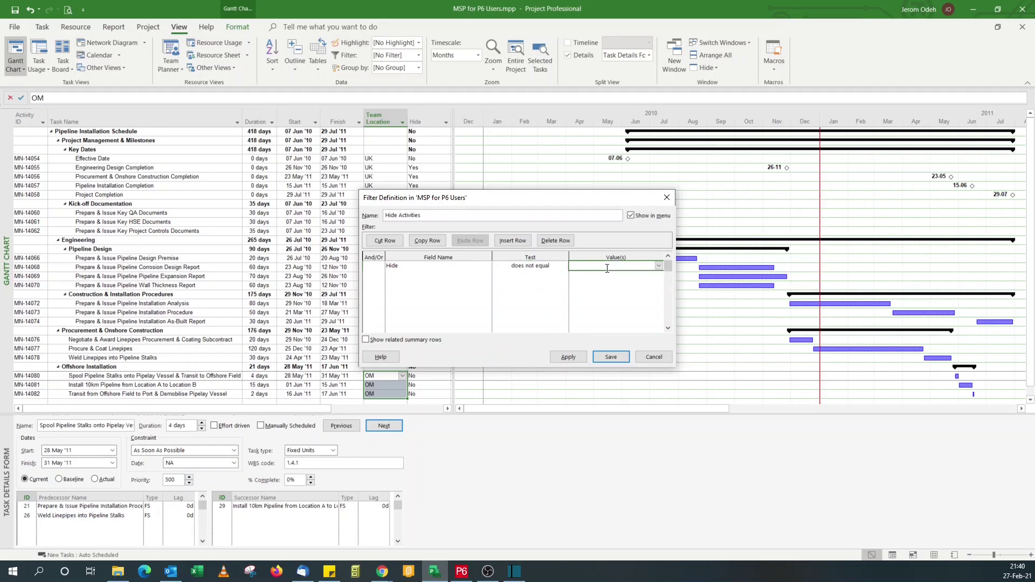
click(658, 266)
click(617, 283)
click(611, 357)
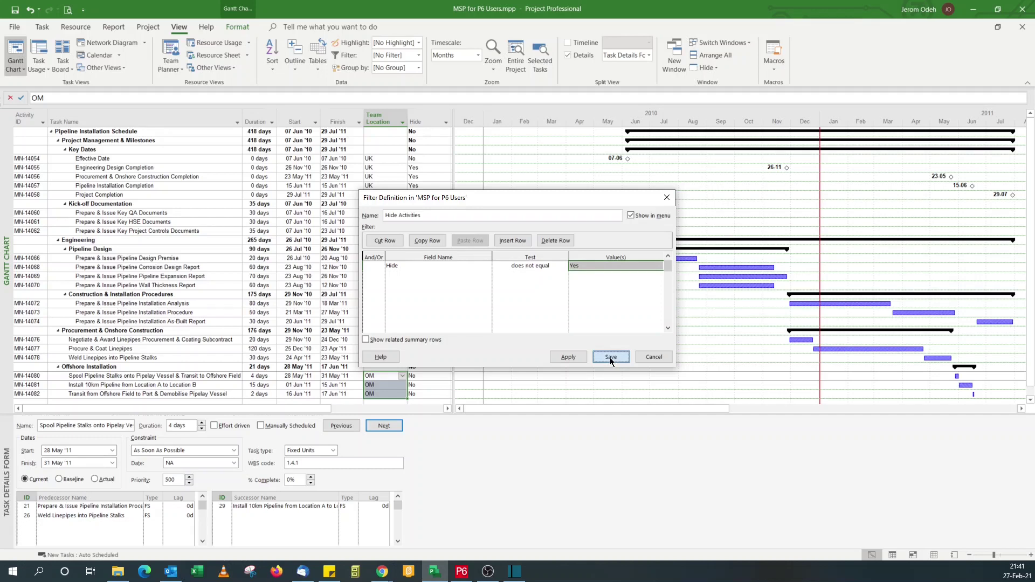
click(610, 357)
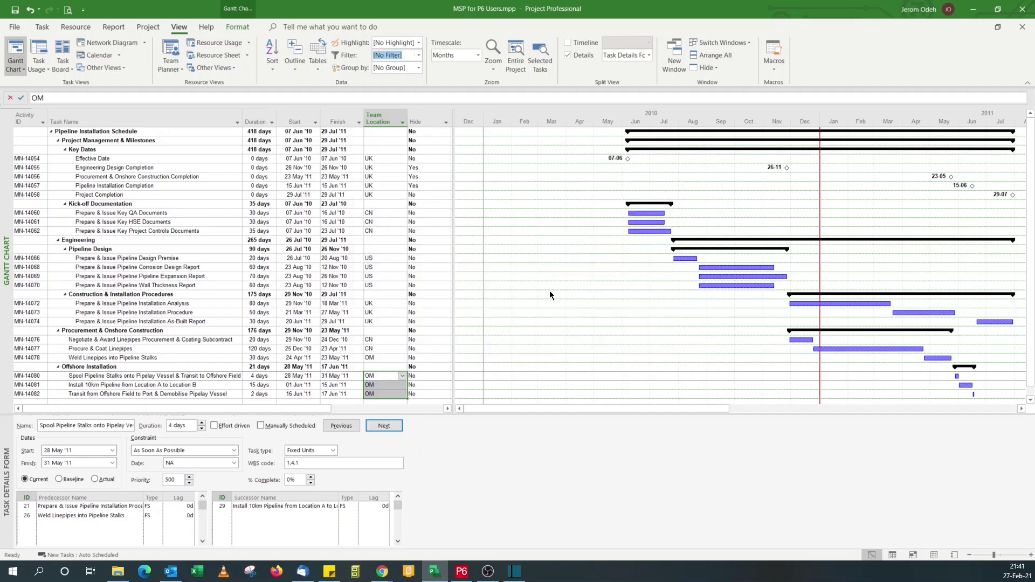
click(419, 56)
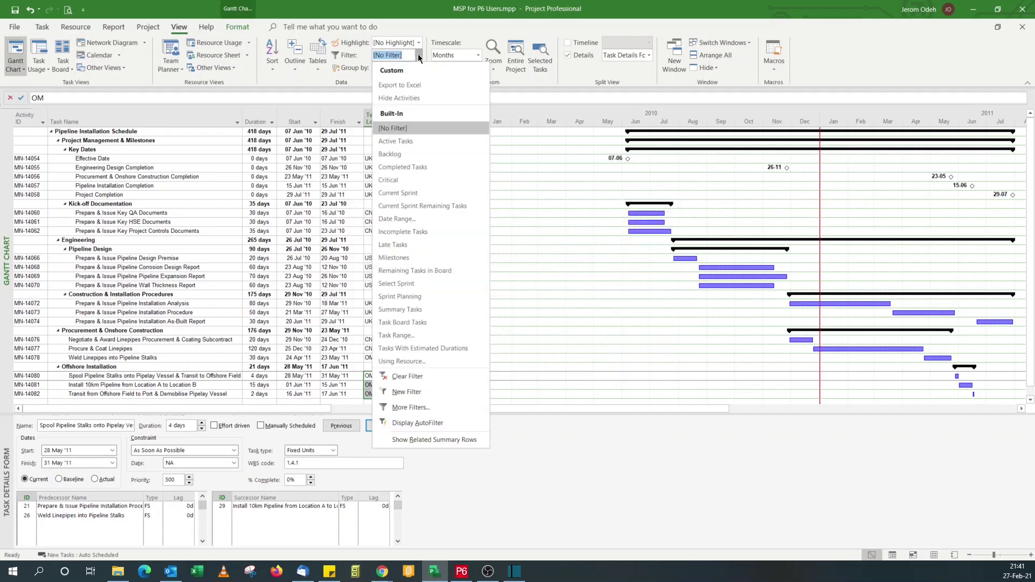
click(413, 99)
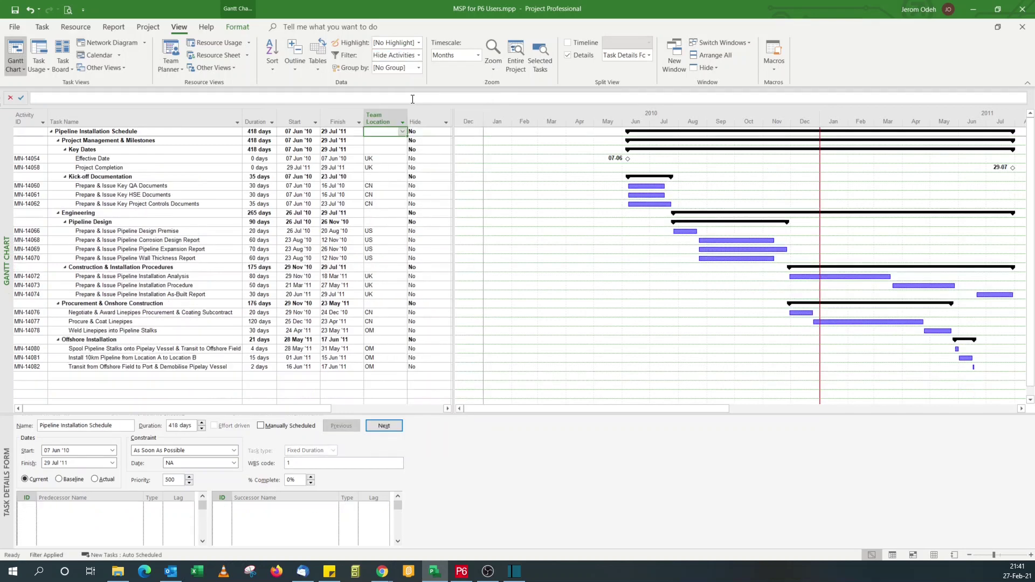
click(418, 55)
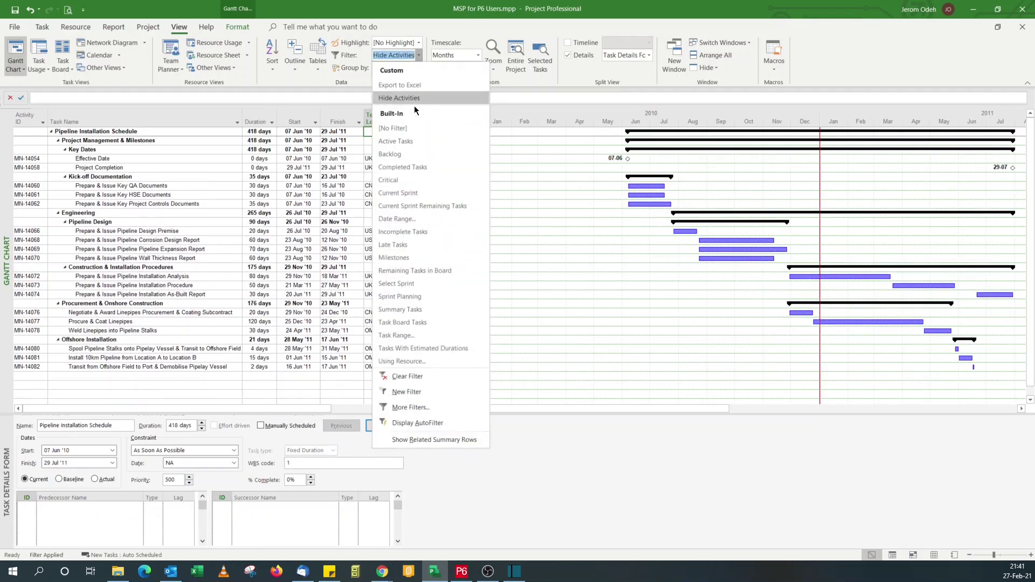
click(414, 123)
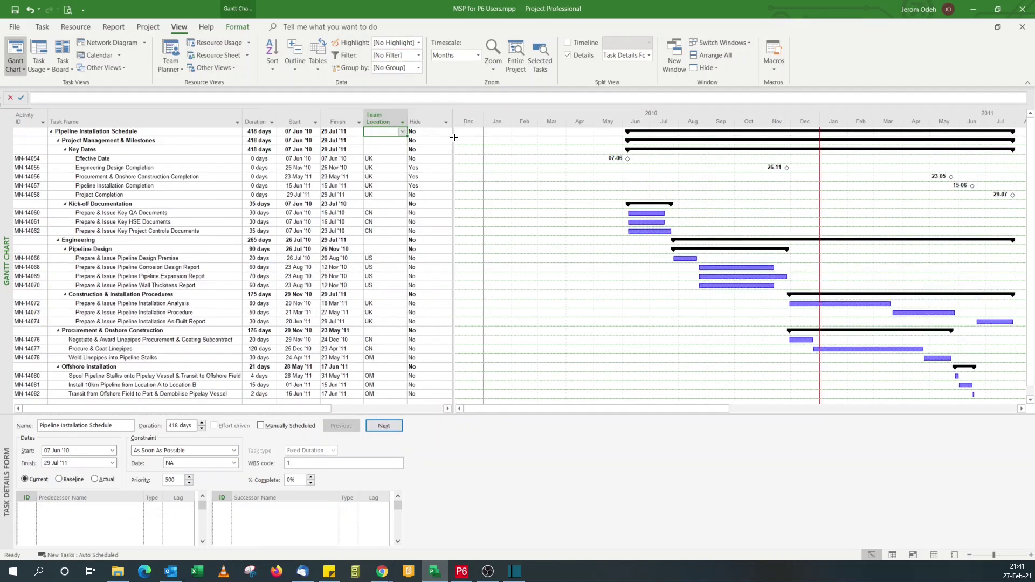
click(419, 56)
click(413, 99)
click(419, 55)
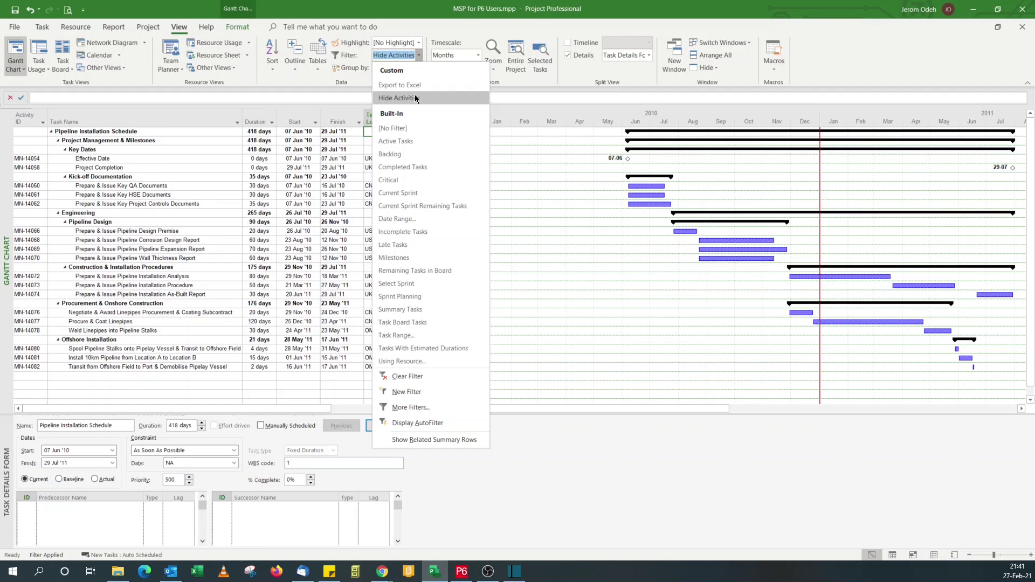
click(409, 129)
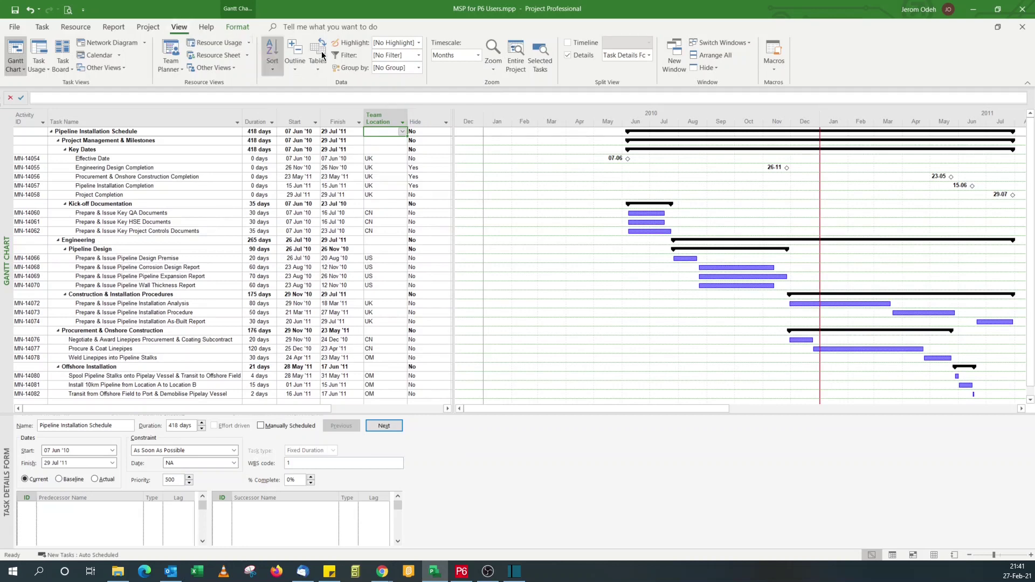
Define a new 'Team Location' group that sorts tasks by the Team Location field, then save it
click(419, 68)
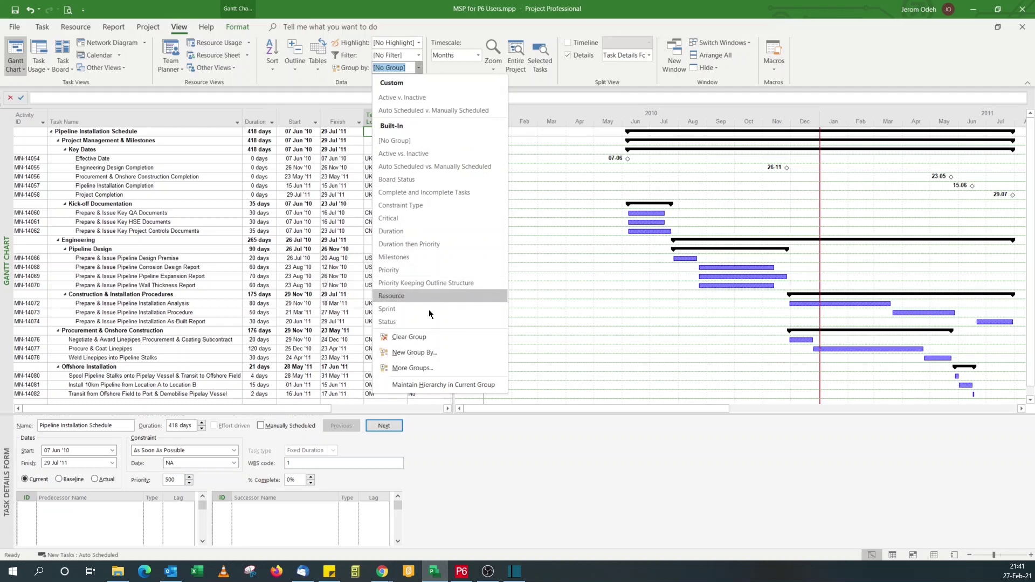
click(432, 356)
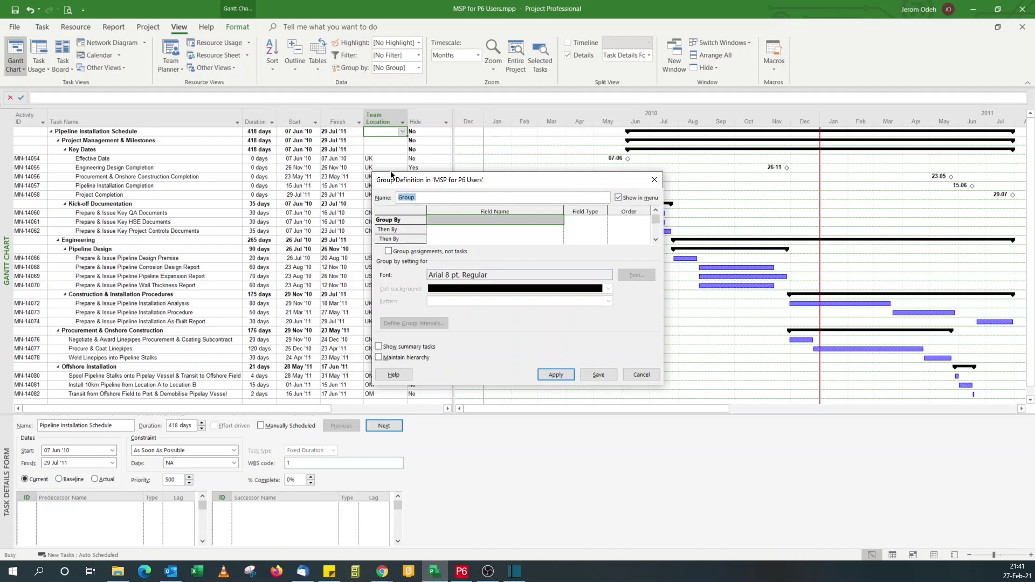
text(Team Location)
click(459, 218)
click(559, 221)
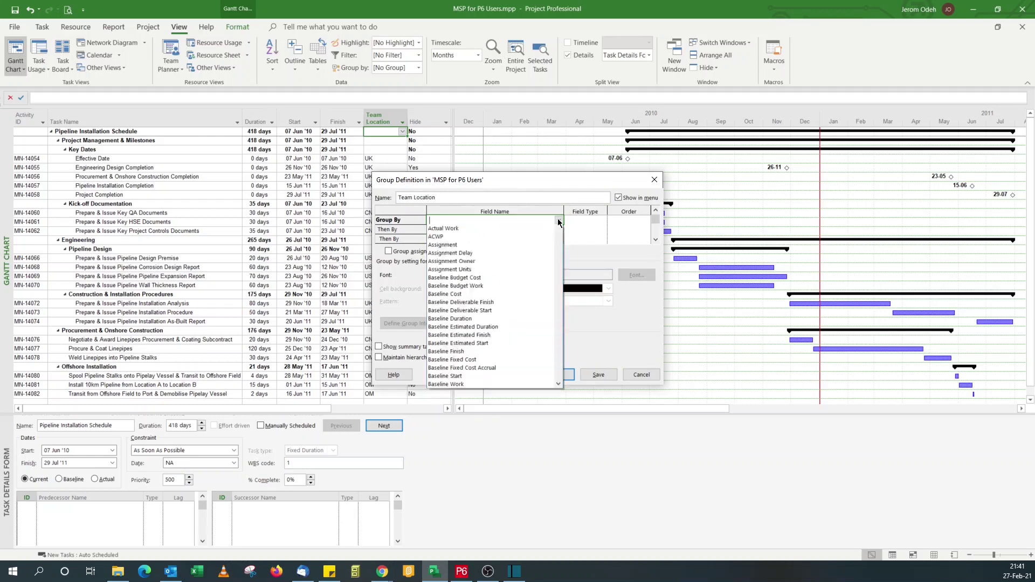
text(Team Location ( Text2)
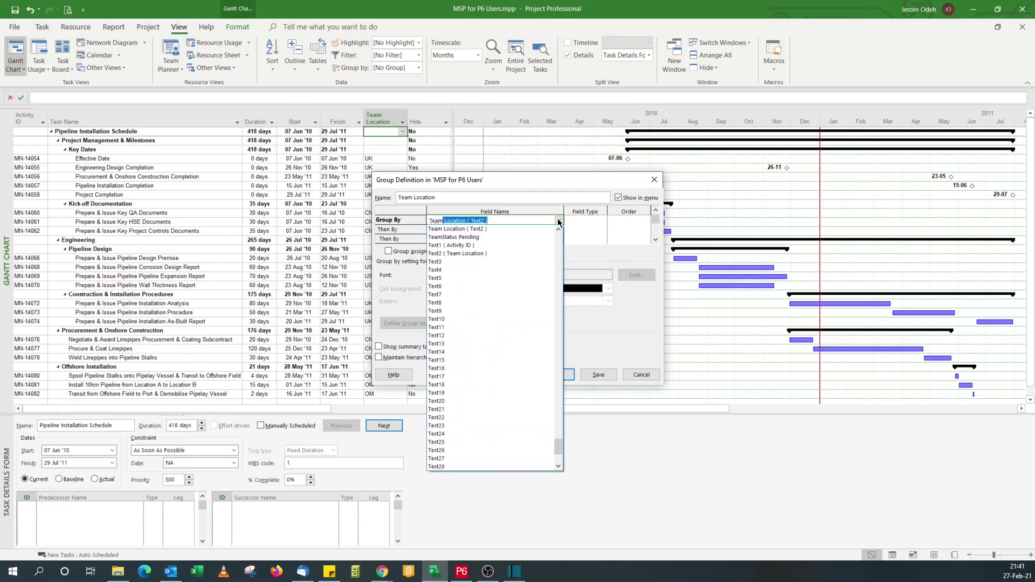
click(583, 219)
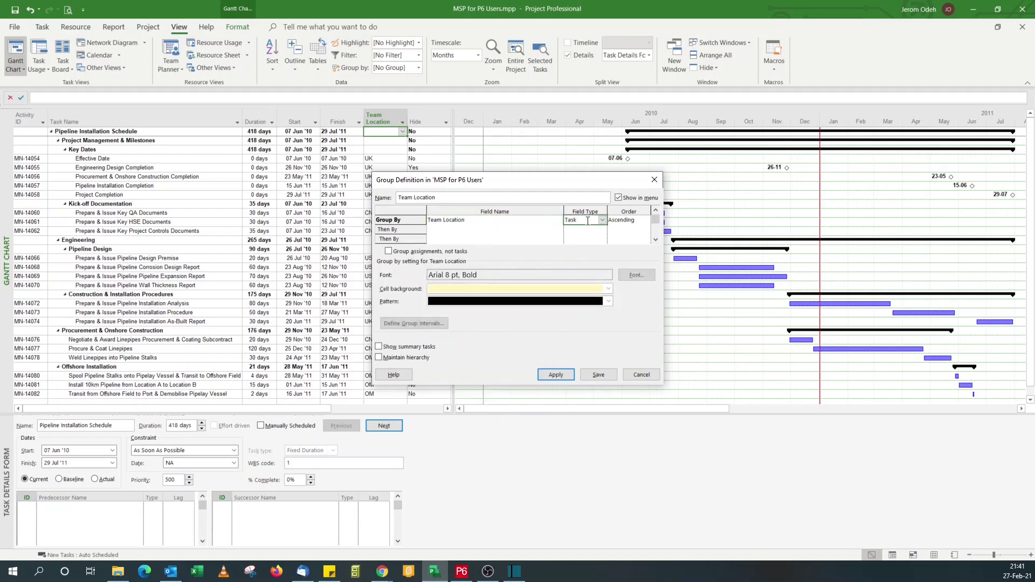
click(521, 232)
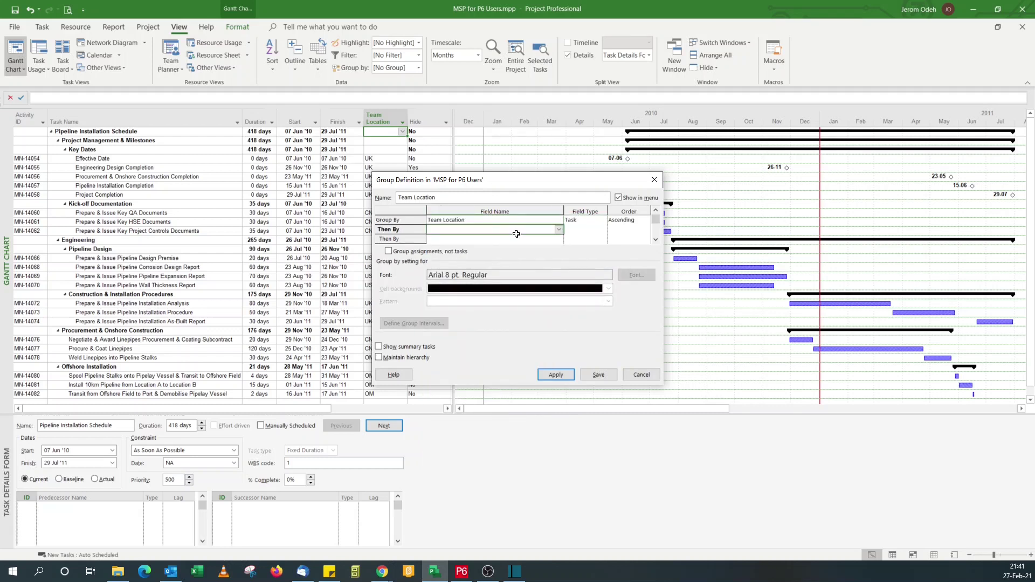
click(593, 375)
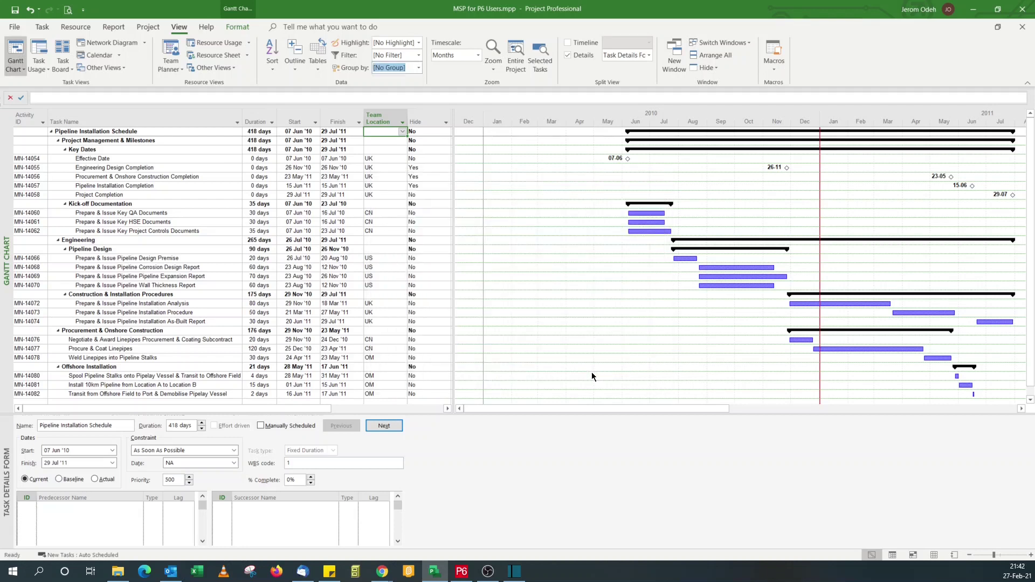
Apply the Team Location grouping to the tasks and widen the Gantt chart beside the table
click(417, 67)
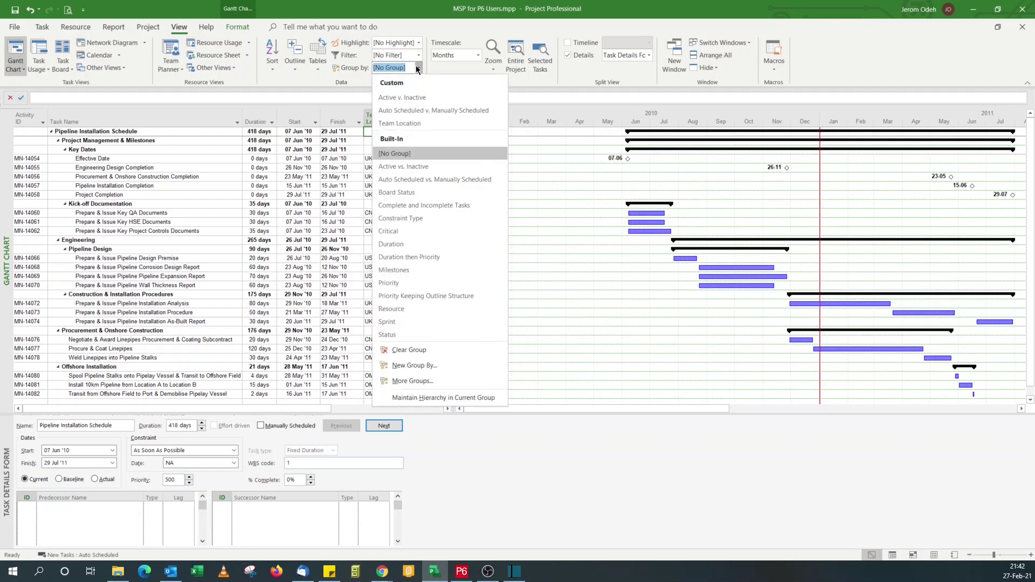
click(418, 126)
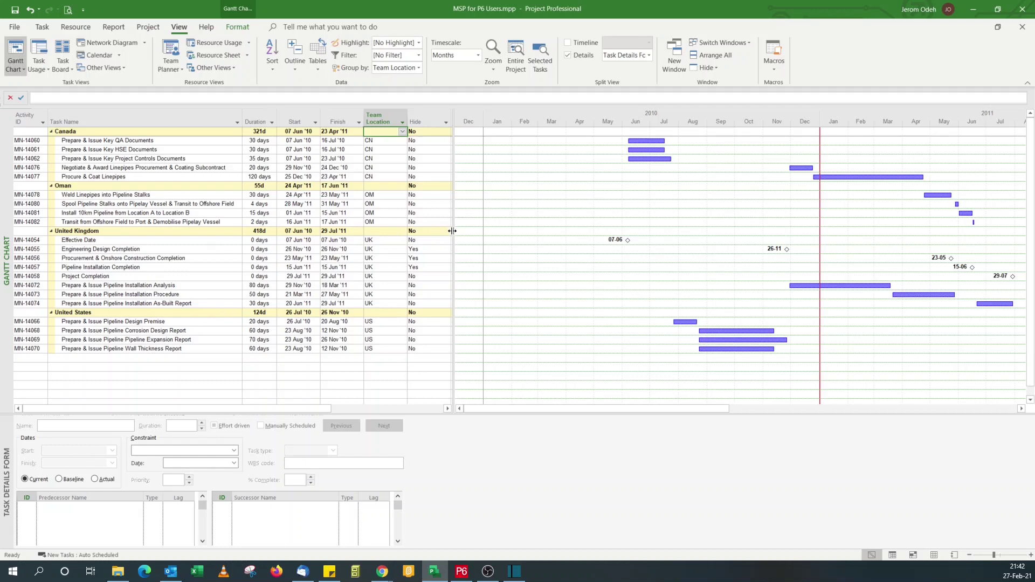
drag(453, 231, 363, 263)
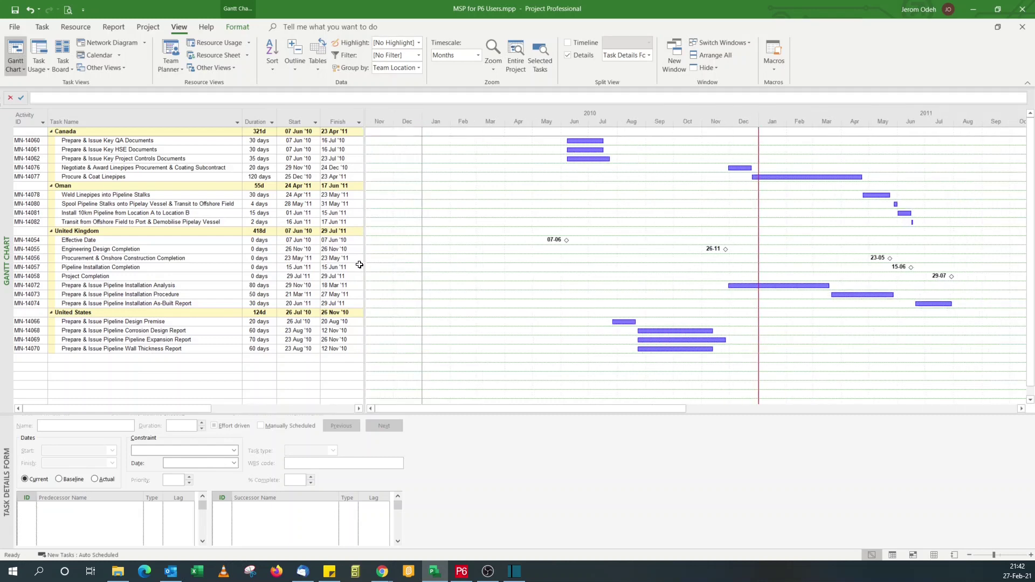